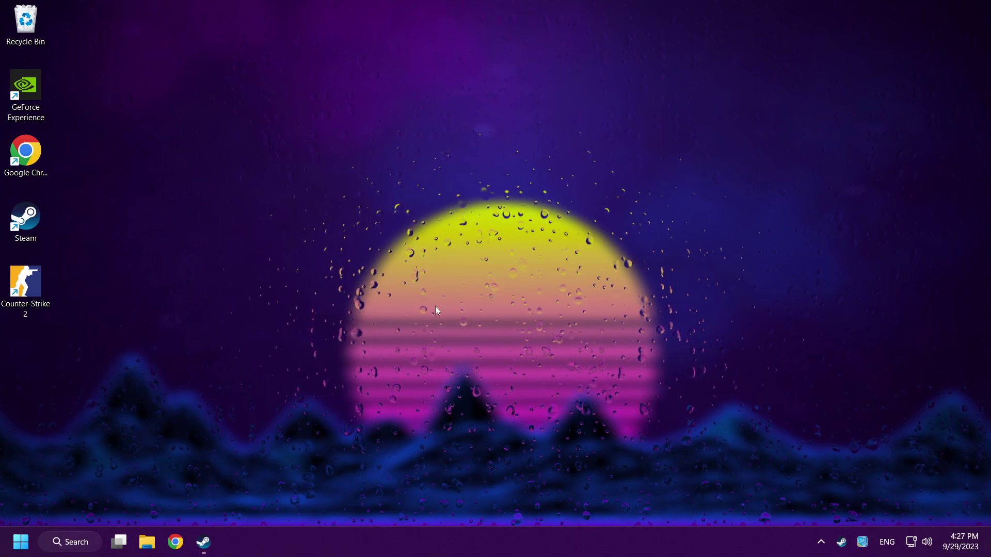
- Restore Steam and open Counter-Strike 2's page in the library
{"action": "left_click", "coordinate": [204, 543]}
{"action": "mouse_move", "coordinate": [204, 54]}
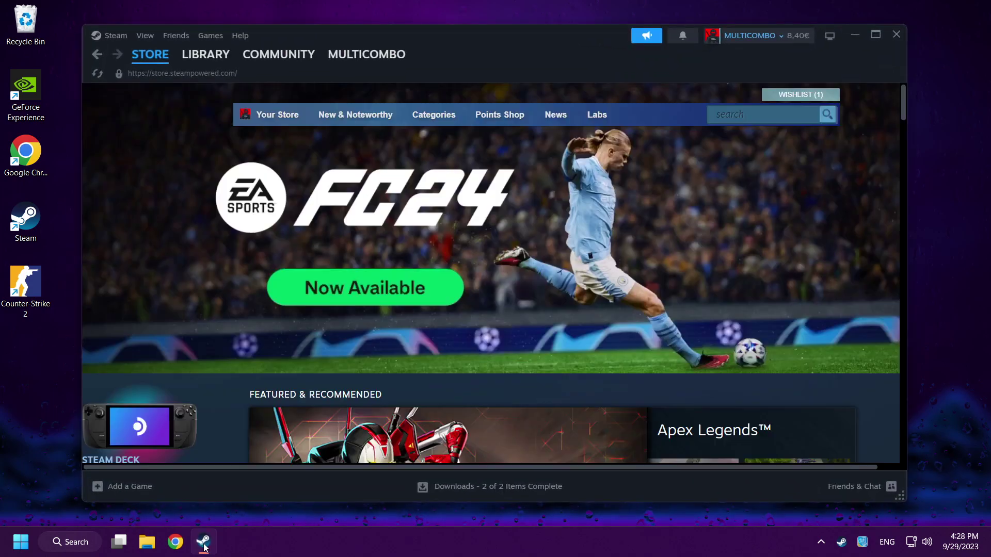
{"action": "left_click", "coordinate": [210, 58]}
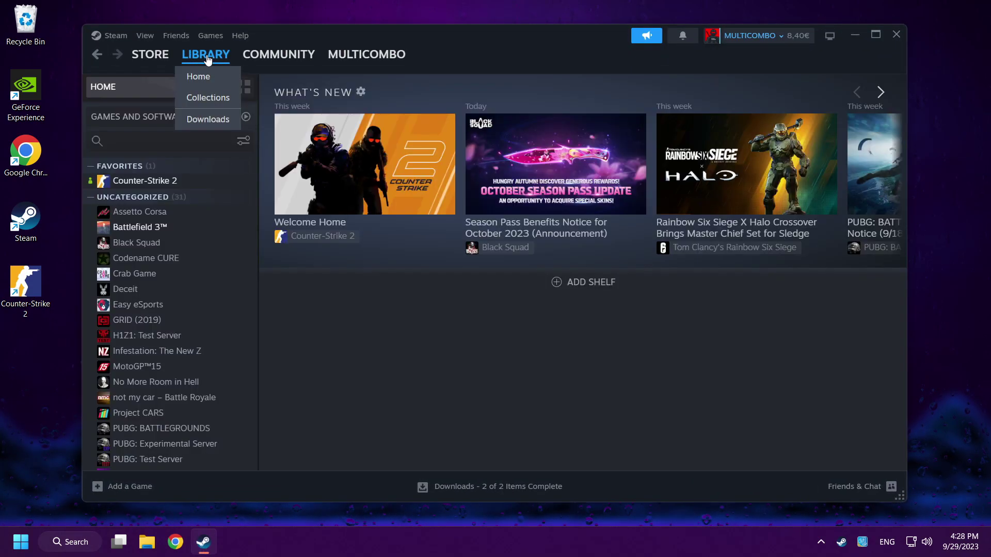
{"action": "left_click", "coordinate": [203, 184]}
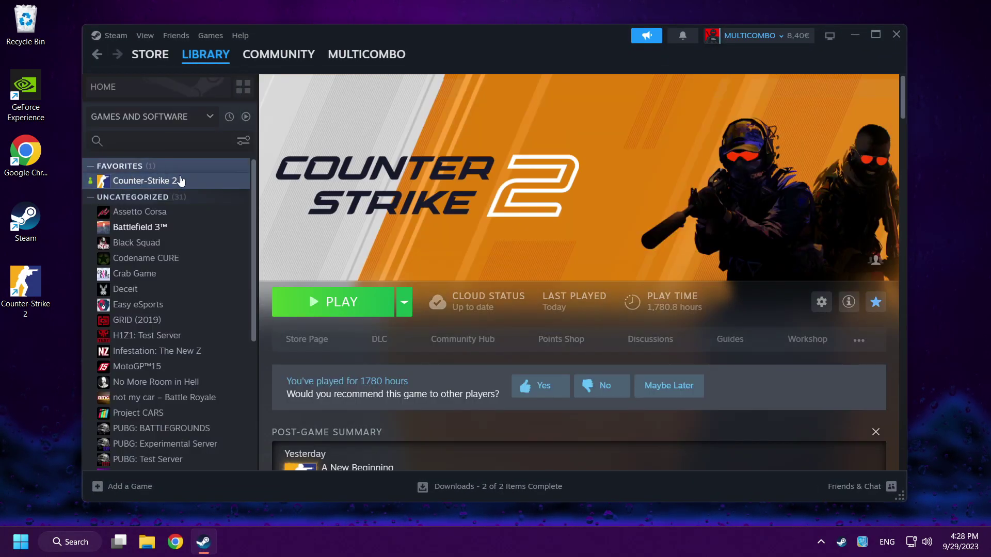
- Verify integrity of Counter-Strike 2's installed files, validating all 3245 files
{"action": "right_click", "coordinate": [209, 181]}
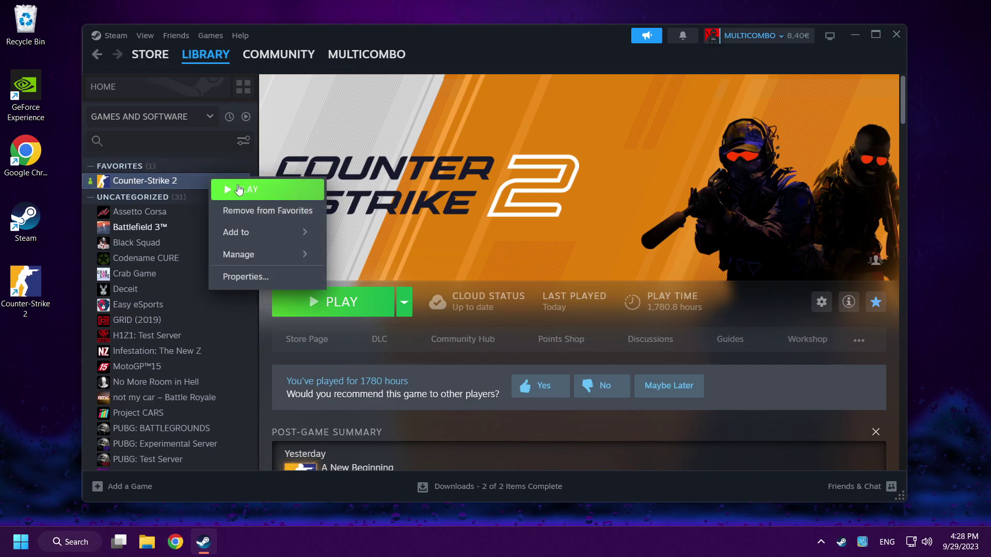
{"action": "left_click", "coordinate": [284, 278]}
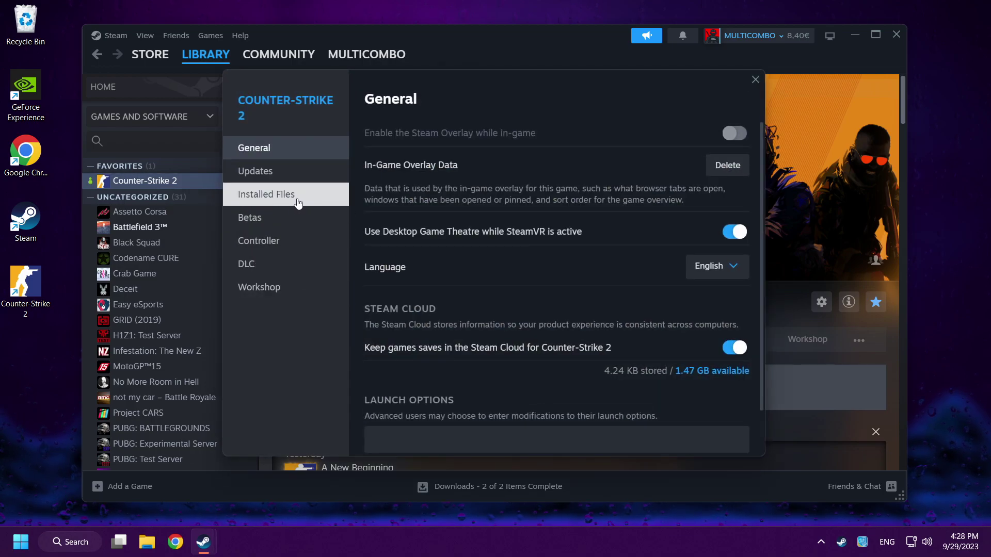
{"action": "left_click", "coordinate": [316, 204]}
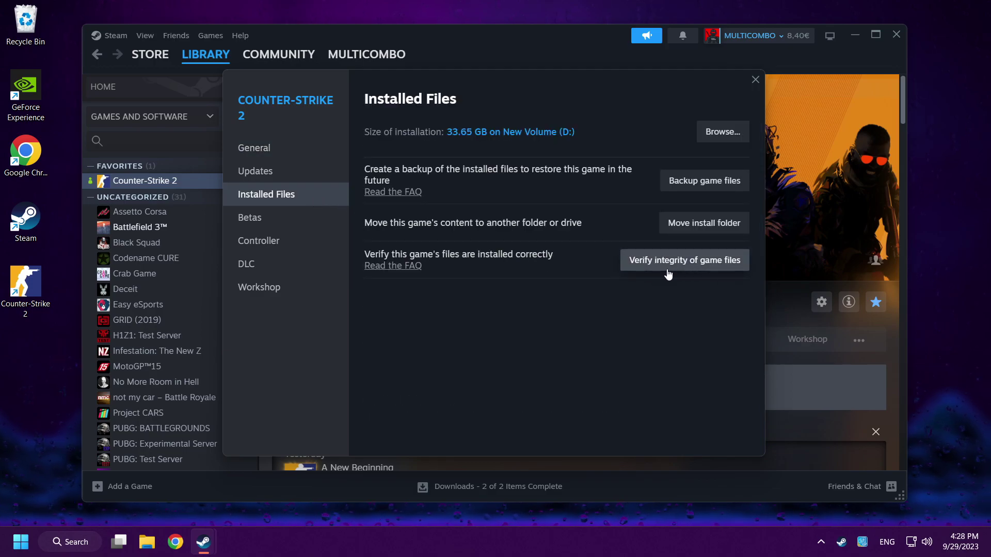
{"action": "left_click", "coordinate": [693, 267]}
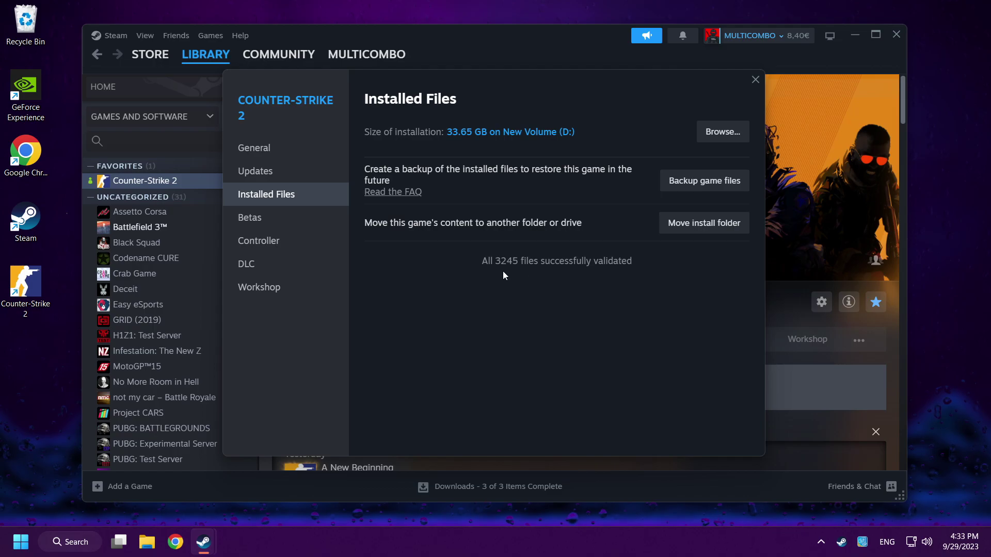
- Close Counter-Strike 2's Properties and launch the game with PLAY
{"action": "left_click", "coordinate": [752, 81]}
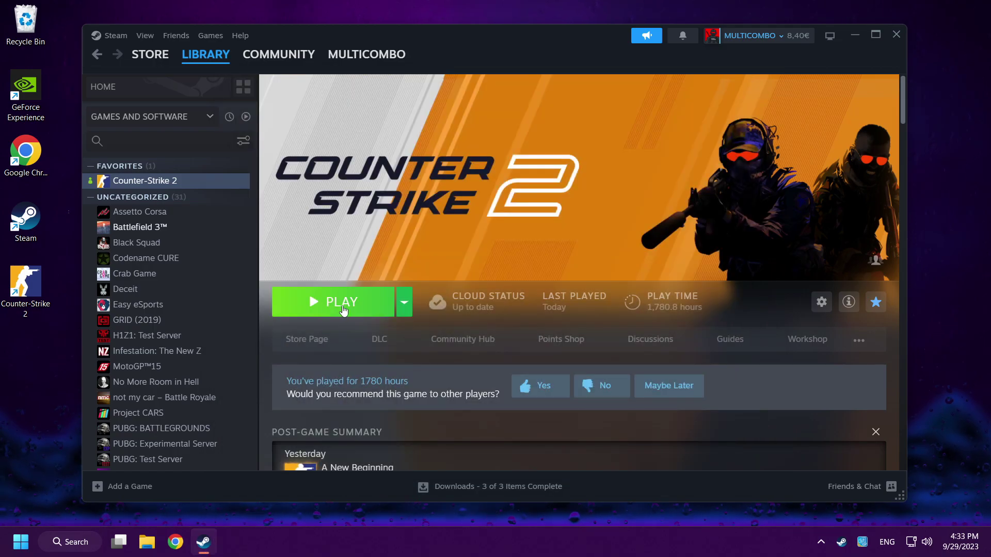
{"action": "left_click", "coordinate": [343, 309]}
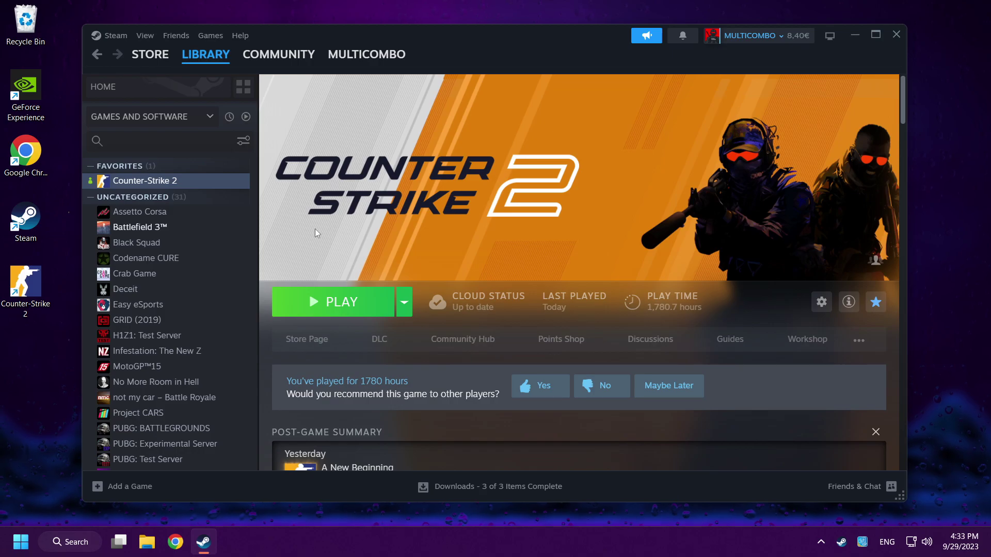
- Browse to Counter-Strike 2's local install folder from its Installed Files properties
{"action": "right_click", "coordinate": [210, 186]}
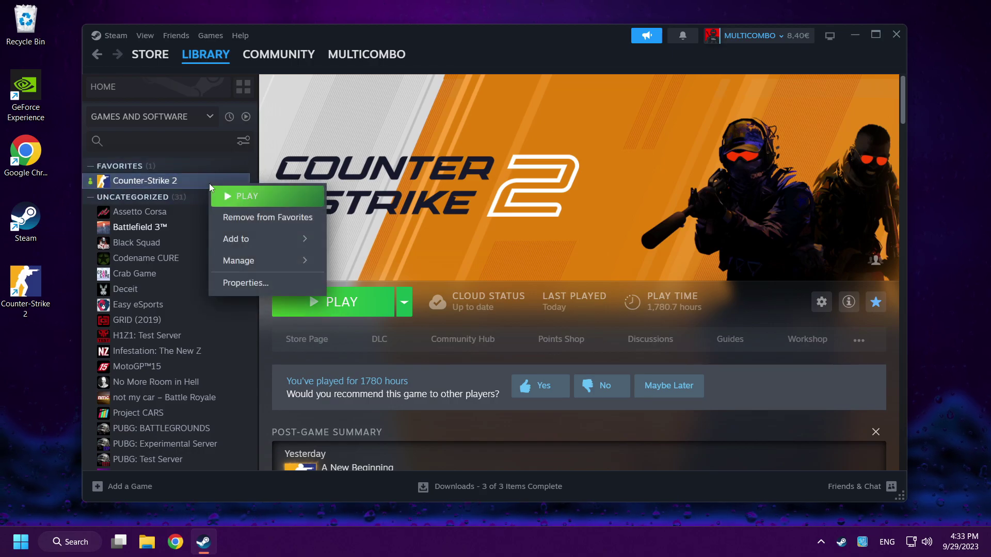
{"action": "left_click", "coordinate": [290, 288]}
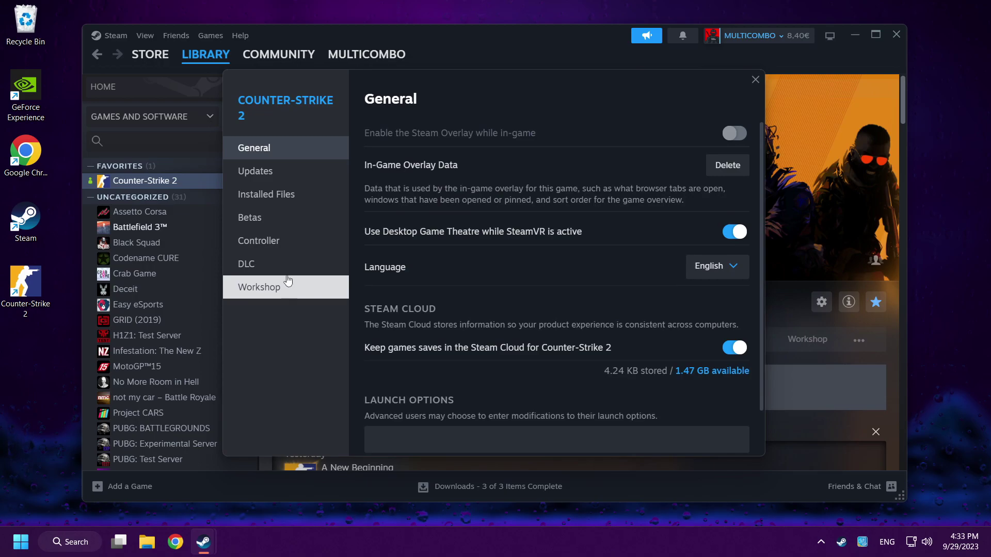
{"action": "left_click", "coordinate": [306, 201]}
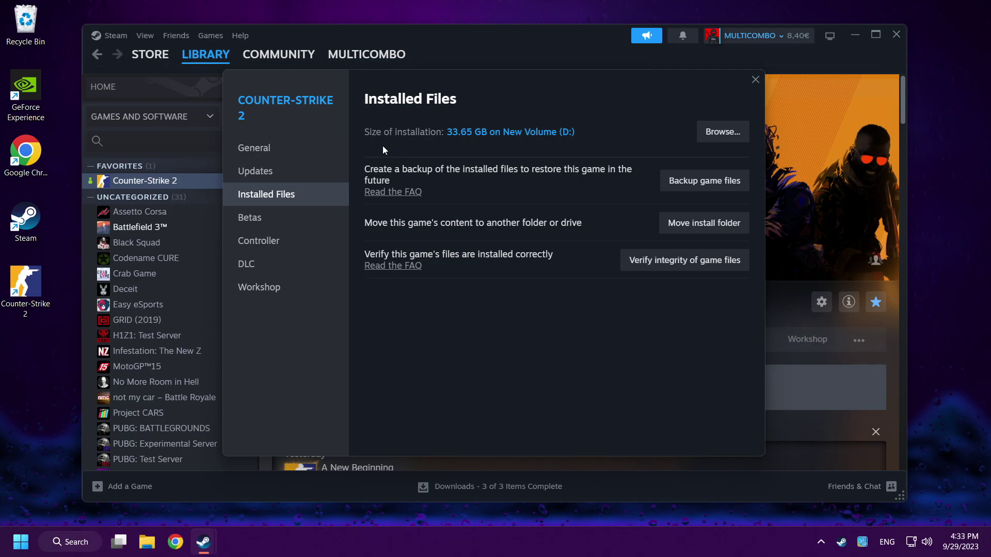
{"action": "left_click", "coordinate": [722, 133]}
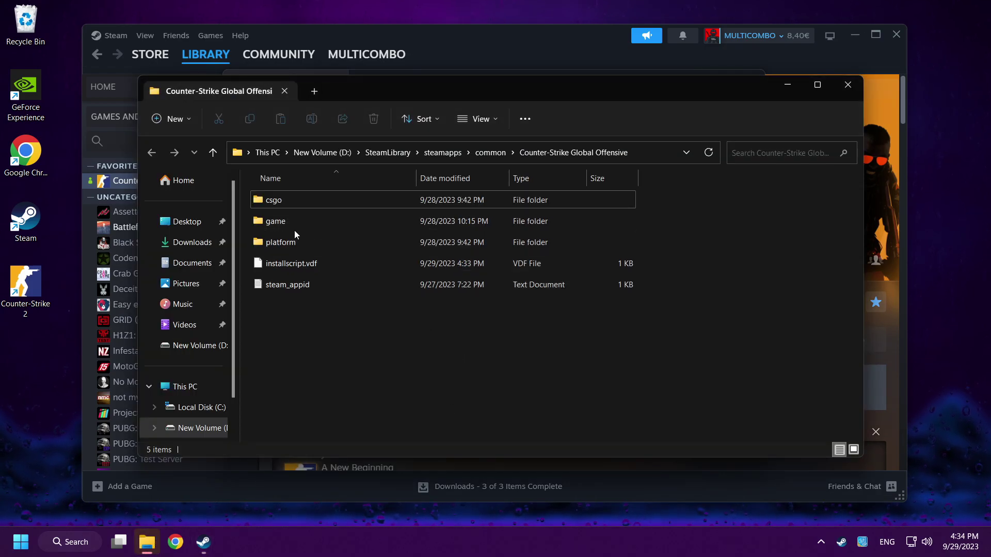
- Navigate into game\bin\win64 and select the cs2 application
{"action": "double_click", "coordinate": [304, 224]}
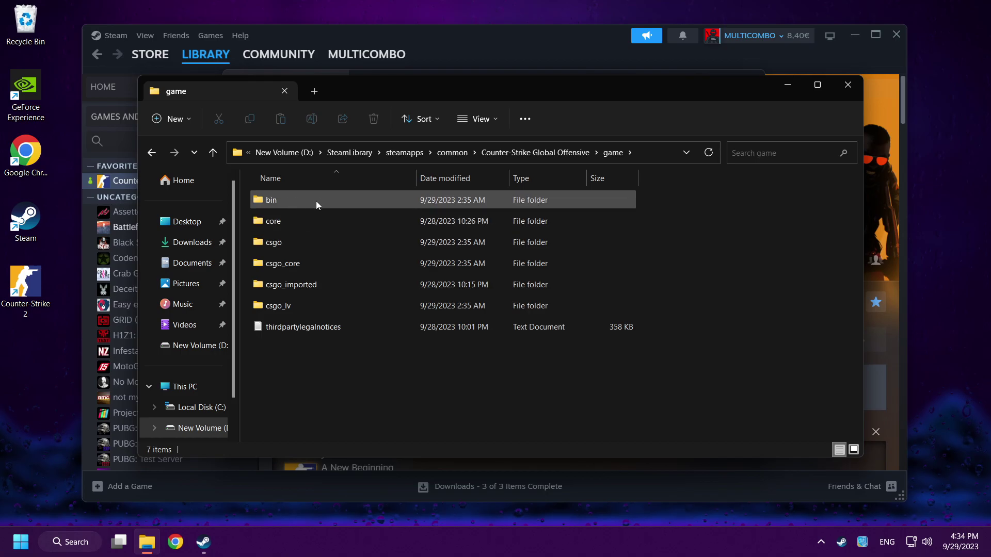
{"action": "double_click", "coordinate": [316, 202]}
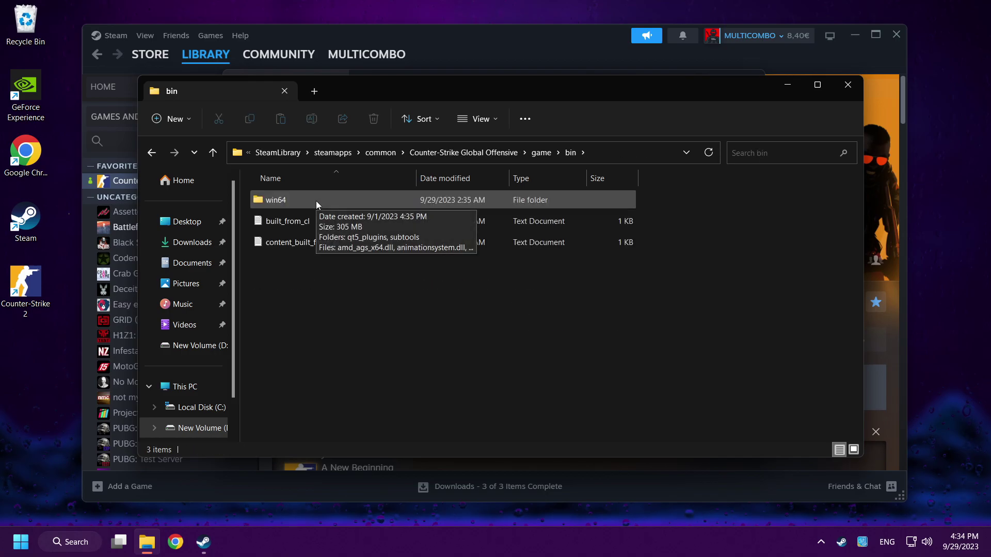
{"action": "double_click", "coordinate": [316, 201]}
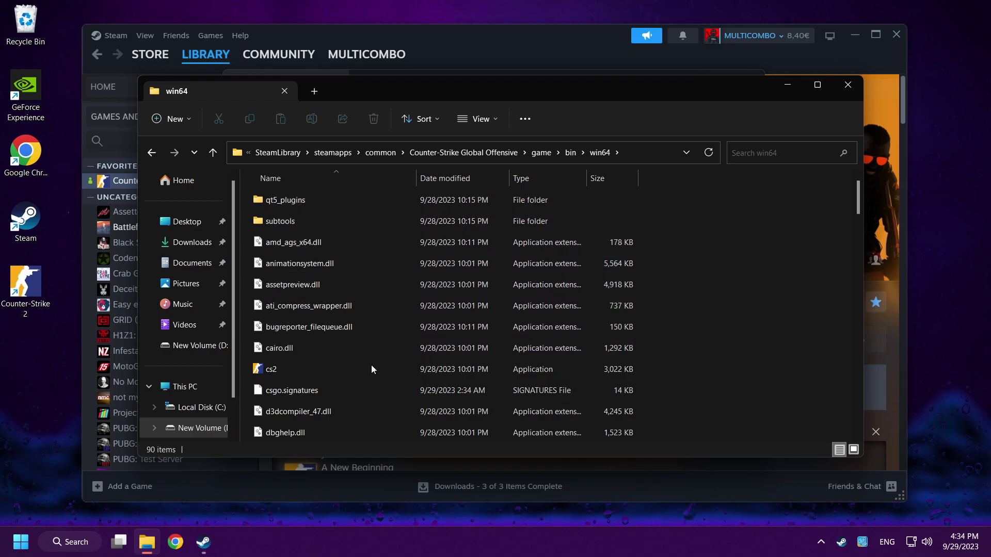
{"action": "scroll", "coordinate": [300, 349], "scroll_direction": "down", "scroll_amount": 1}
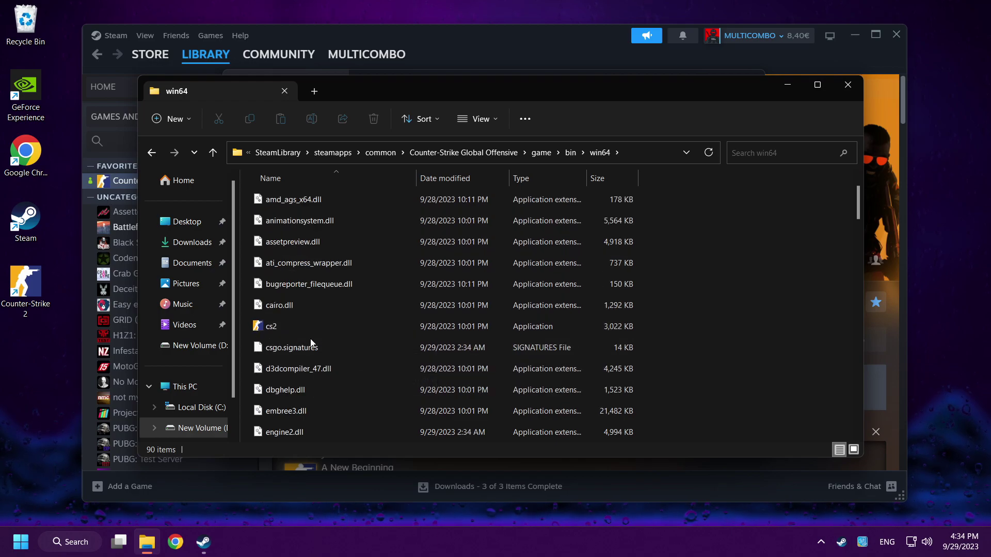
{"action": "left_click", "coordinate": [298, 332]}
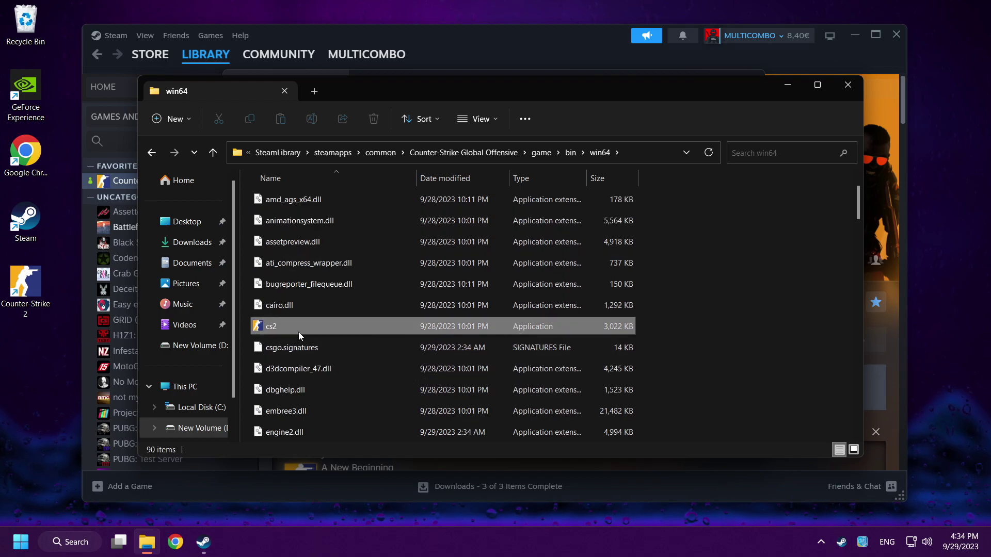
- Apply Windows 8 compatibility mode and disabled fullscreen optimizations to cs2's properties
{"action": "right_click", "coordinate": [342, 328]}
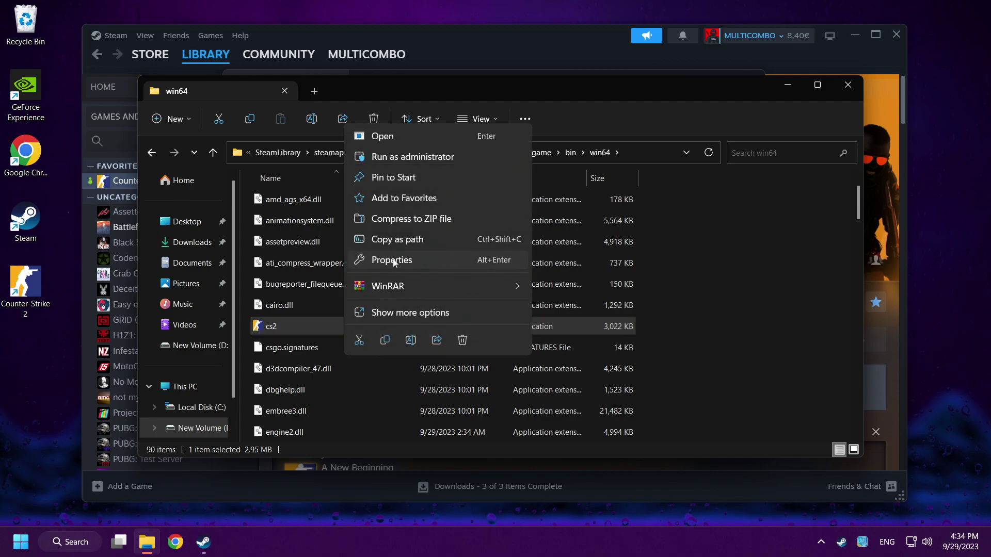
{"action": "left_click", "coordinate": [429, 261]}
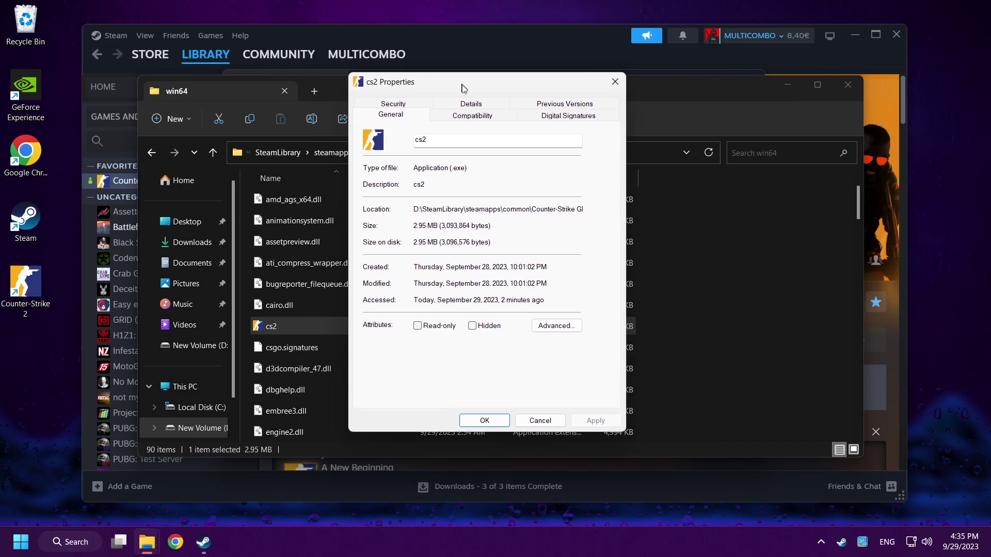
{"action": "left_click_drag", "start_coordinate": [460, 173], "coordinate": [463, 89]}
{"action": "left_click", "coordinate": [476, 118]}
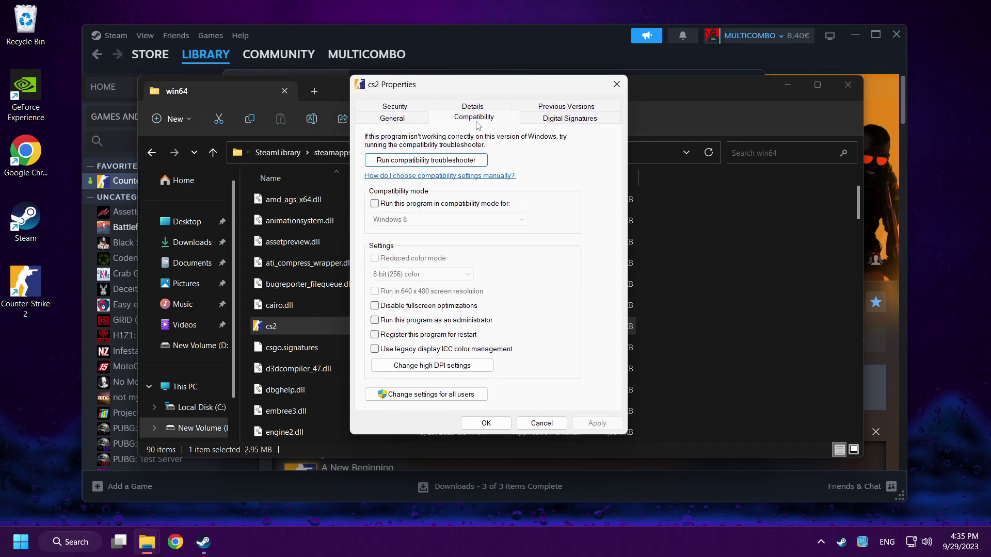
{"action": "left_click", "coordinate": [376, 203]}
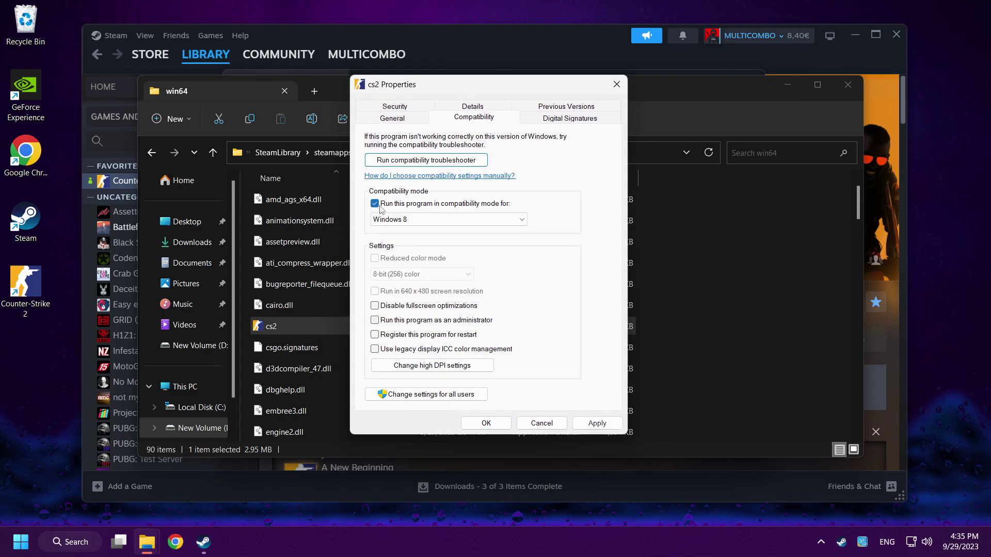
{"action": "left_click", "coordinate": [434, 220]}
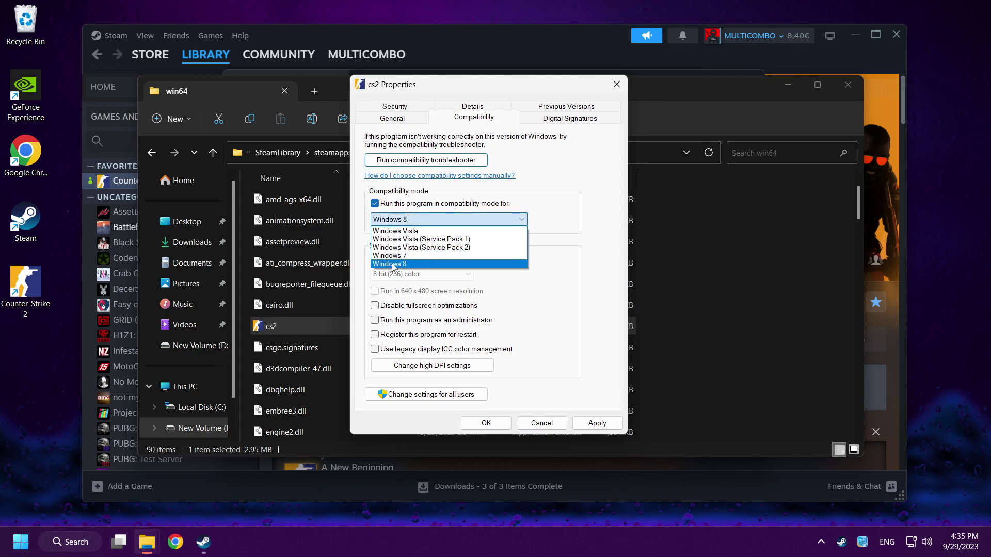
{"action": "left_click", "coordinate": [422, 264]}
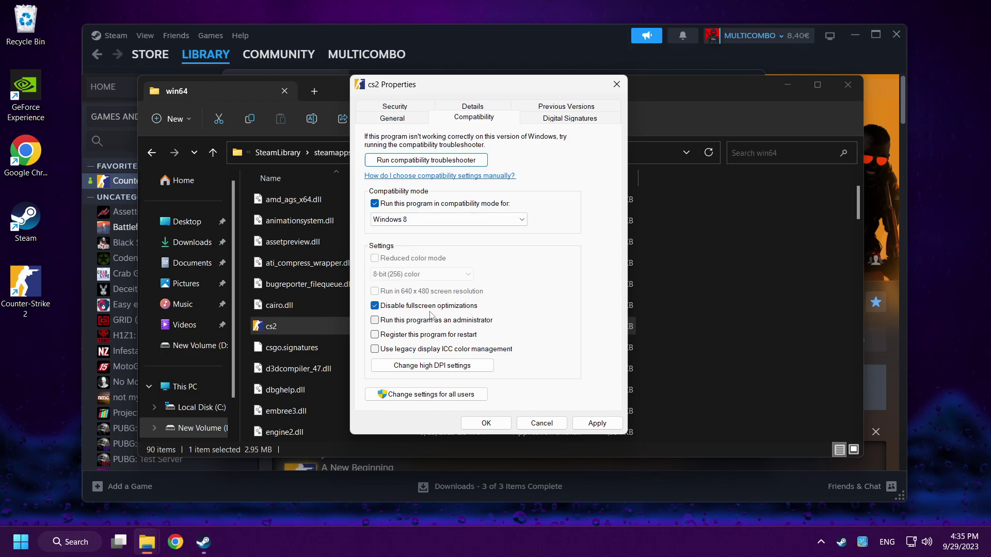
{"action": "left_click", "coordinate": [597, 423]}
- Confirm cs2's properties, close File Explorer and Steam Properties, and relaunch Counter-Strike 2
{"action": "left_click", "coordinate": [486, 423]}
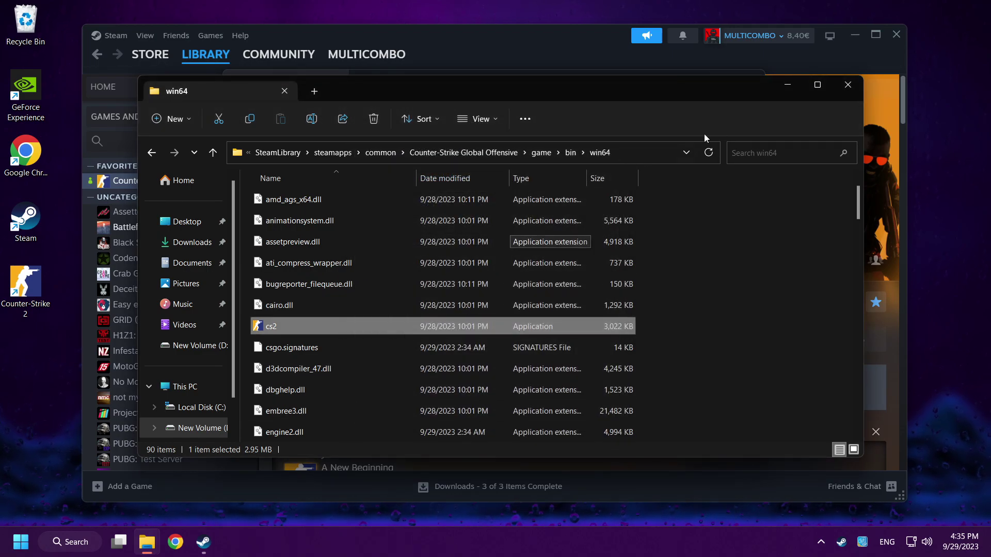
{"action": "left_click", "coordinate": [846, 89]}
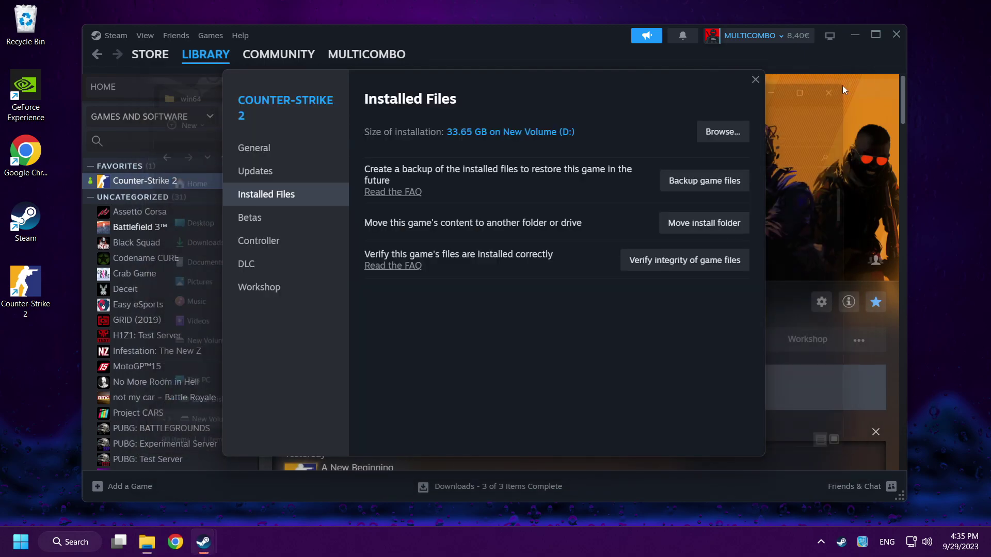
{"action": "left_click", "coordinate": [754, 80]}
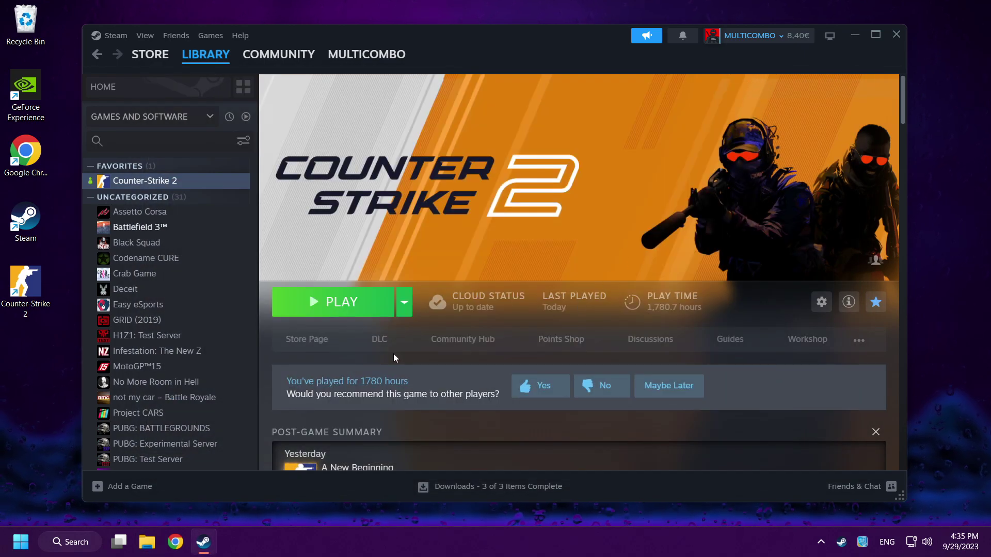
{"action": "left_click", "coordinate": [341, 311]}
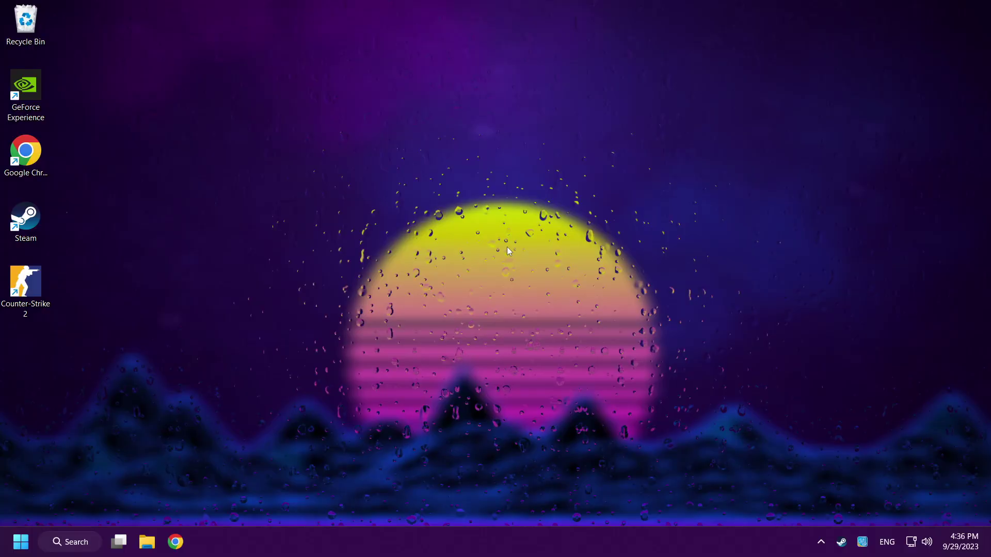
- Search Windows for 'device manager' and open Device Manager
{"action": "left_click", "coordinate": [76, 543]}
{"action": "type", "text": "de"}
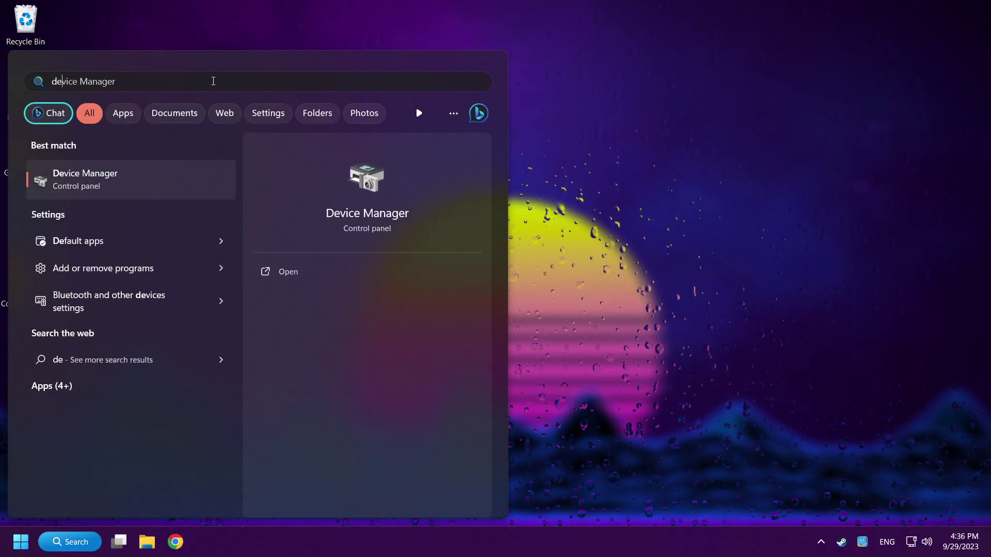
{"action": "type", "text": "vice manager"}
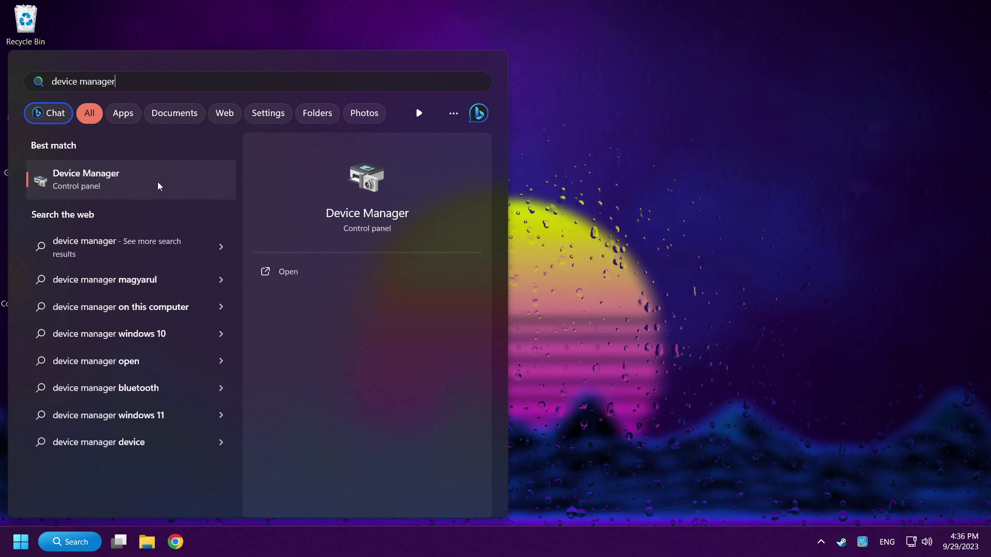
{"action": "left_click", "coordinate": [173, 186]}
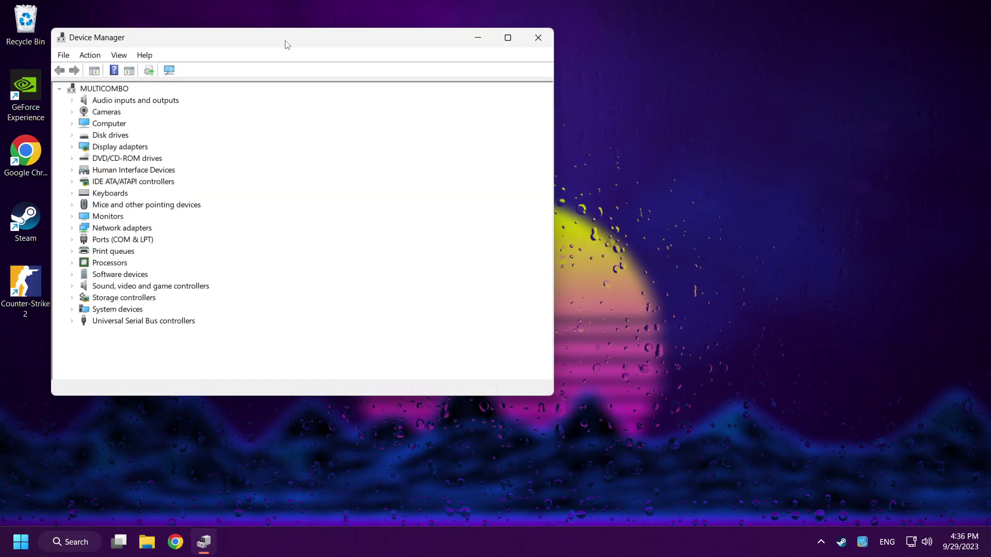
- Run an automatic driver update for the NVIDIA GeForce GTX 1050 Ti, then close Device Manager
{"action": "left_click_drag", "start_coordinate": [284, 39], "coordinate": [475, 95]}
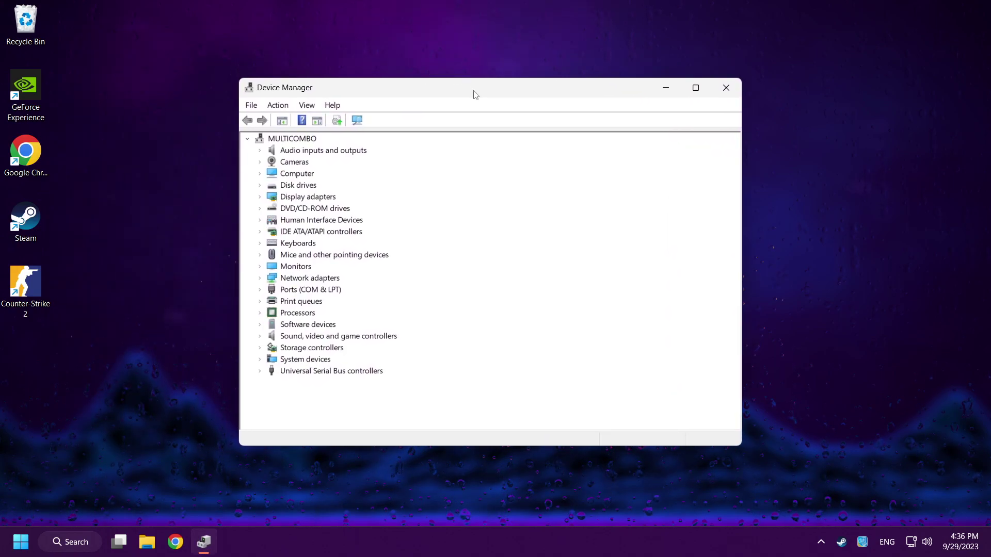
{"action": "left_click", "coordinate": [271, 199]}
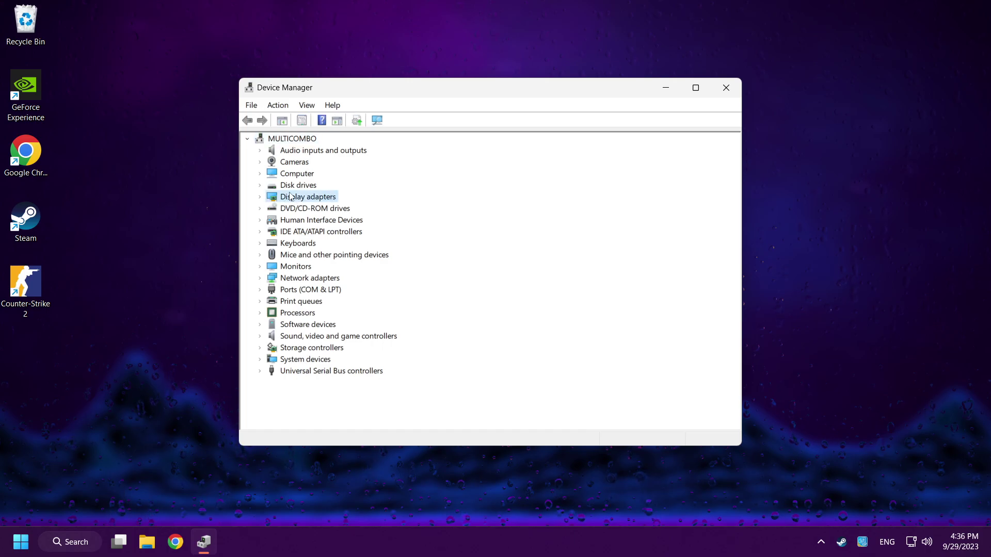
{"action": "left_click", "coordinate": [261, 198]}
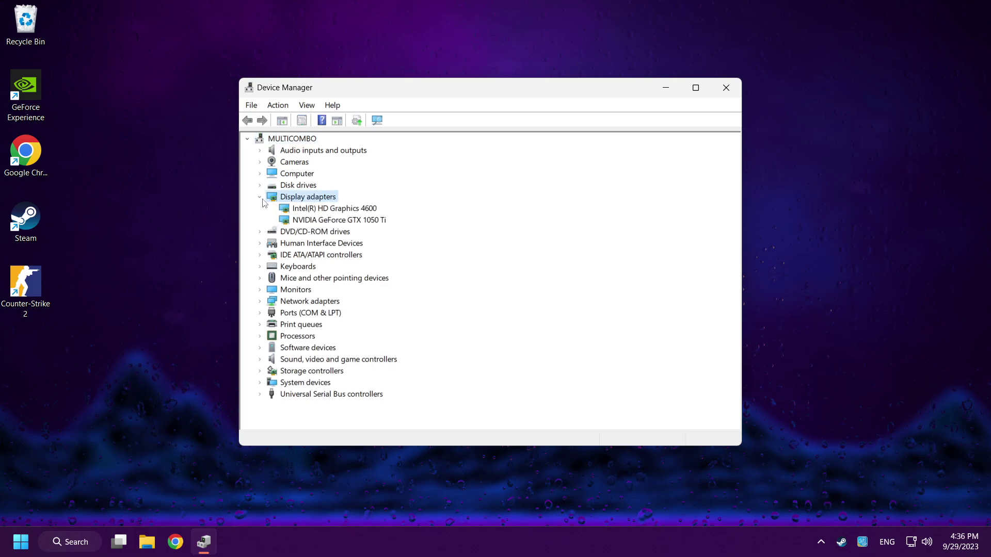
{"action": "left_click", "coordinate": [327, 224]}
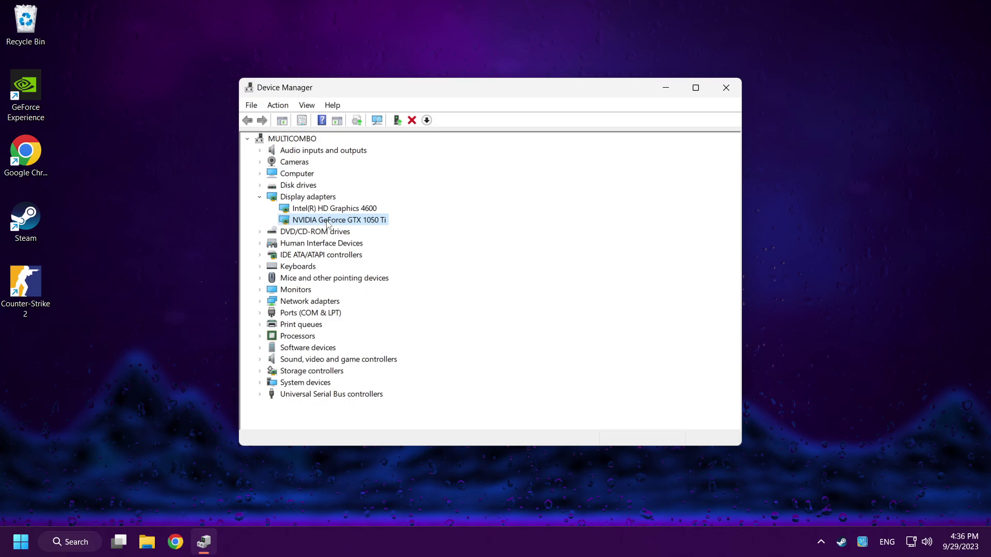
{"action": "right_click", "coordinate": [327, 224]}
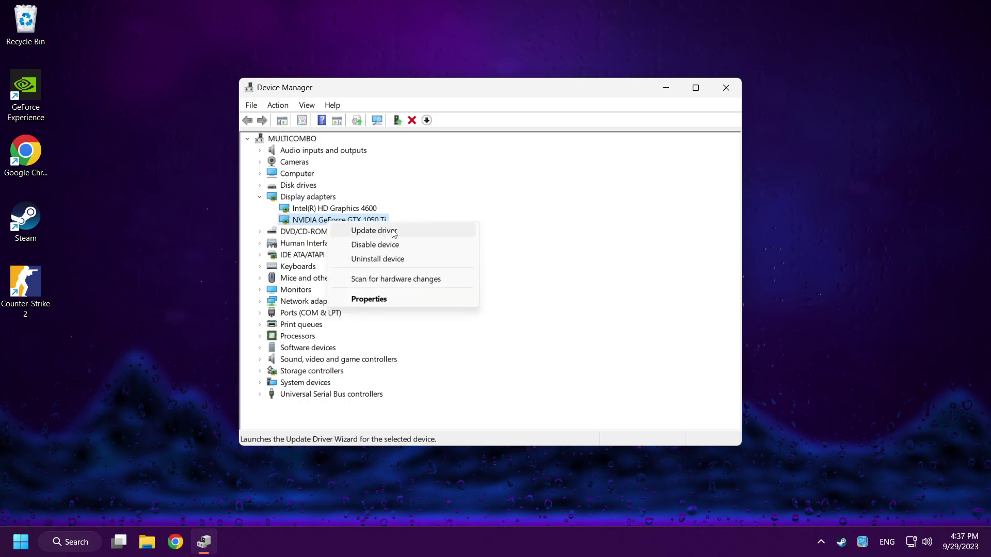
{"action": "left_click", "coordinate": [424, 232]}
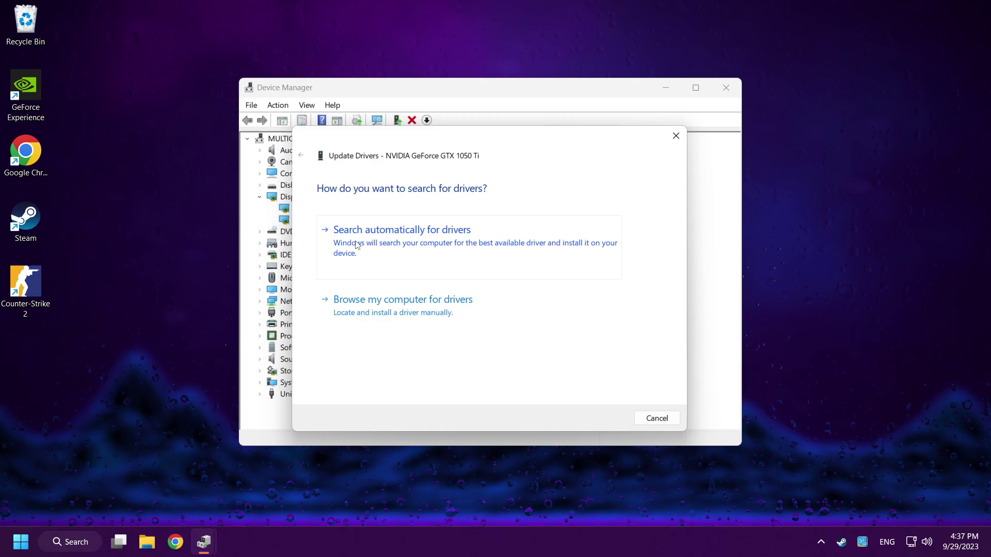
{"action": "left_click", "coordinate": [417, 247]}
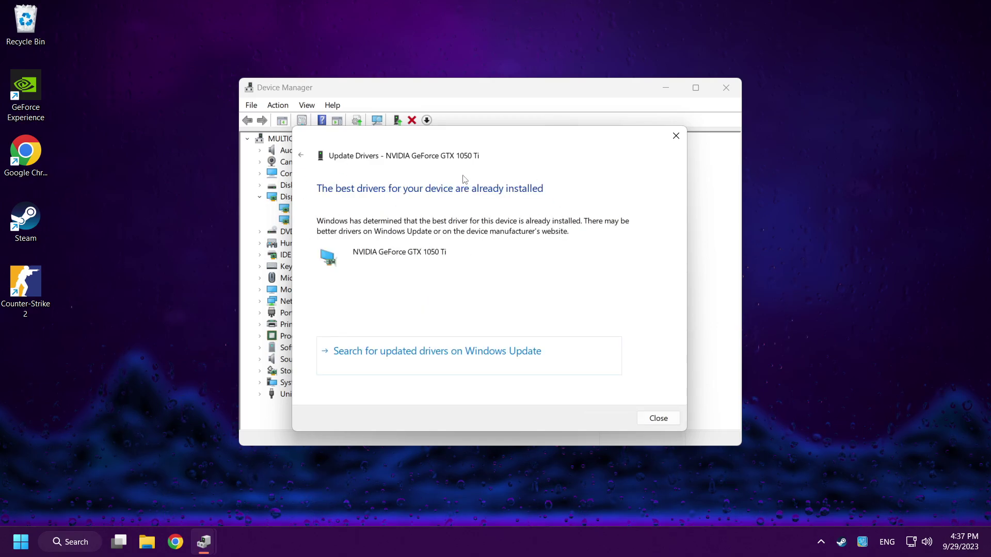
{"action": "left_click", "coordinate": [659, 419]}
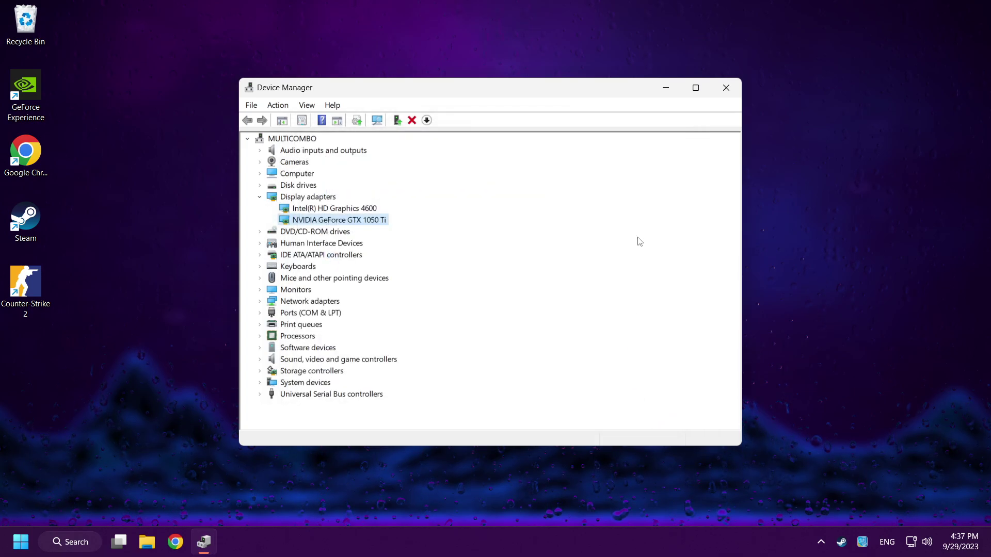
{"action": "left_click", "coordinate": [730, 91]}
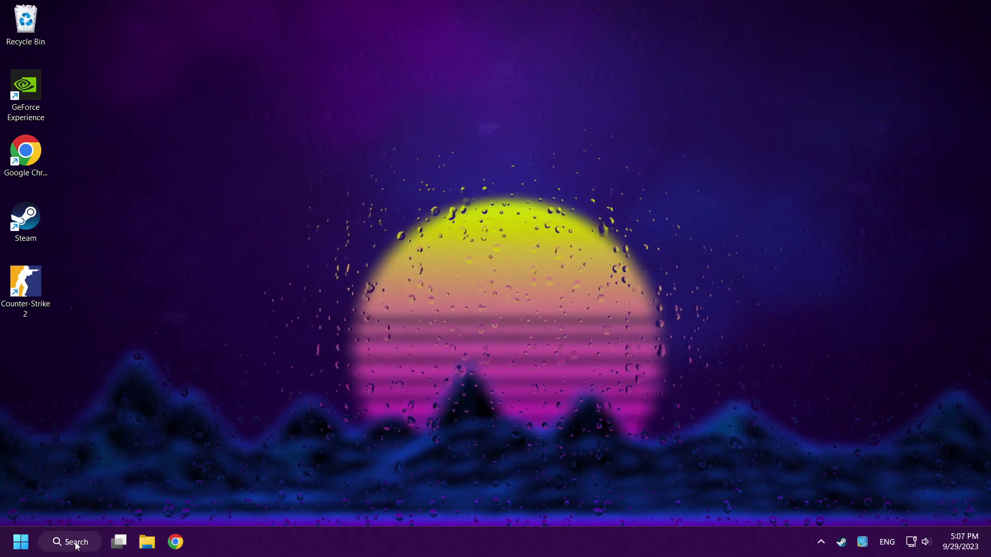
- Search Windows for '%temp%' and open the Temp folder with 87 items
{"action": "left_click", "coordinate": [77, 544]}
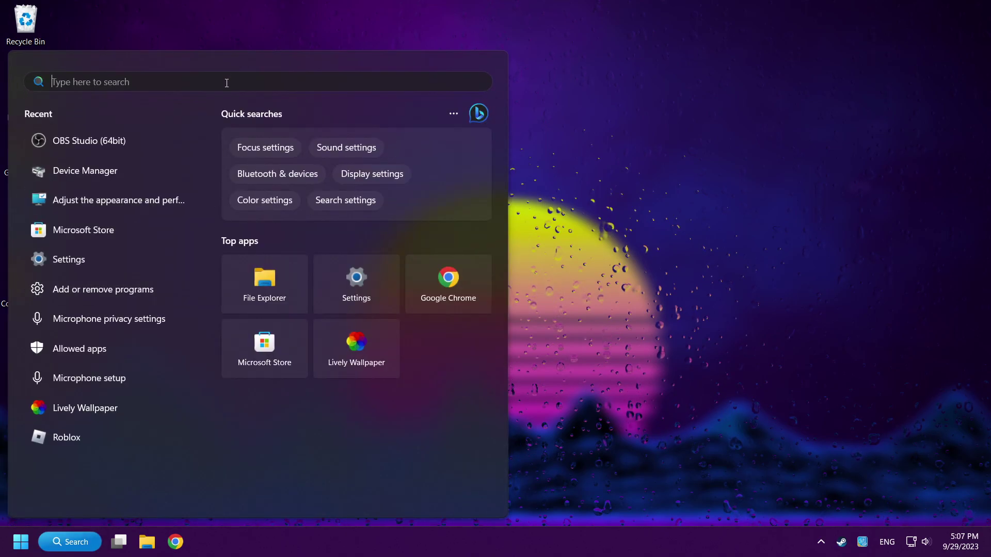
{"action": "type", "text": "%temp"}
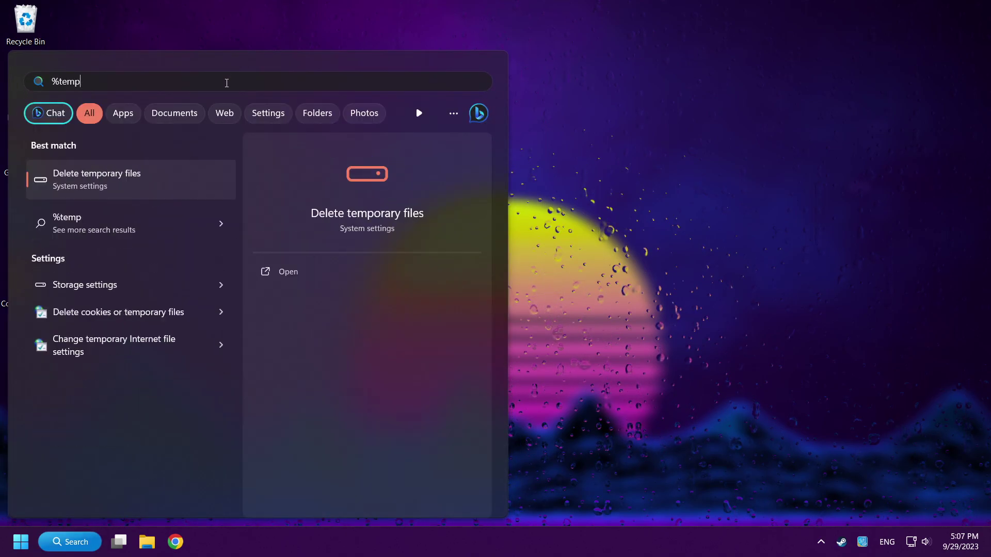
{"action": "type", "text": "%"}
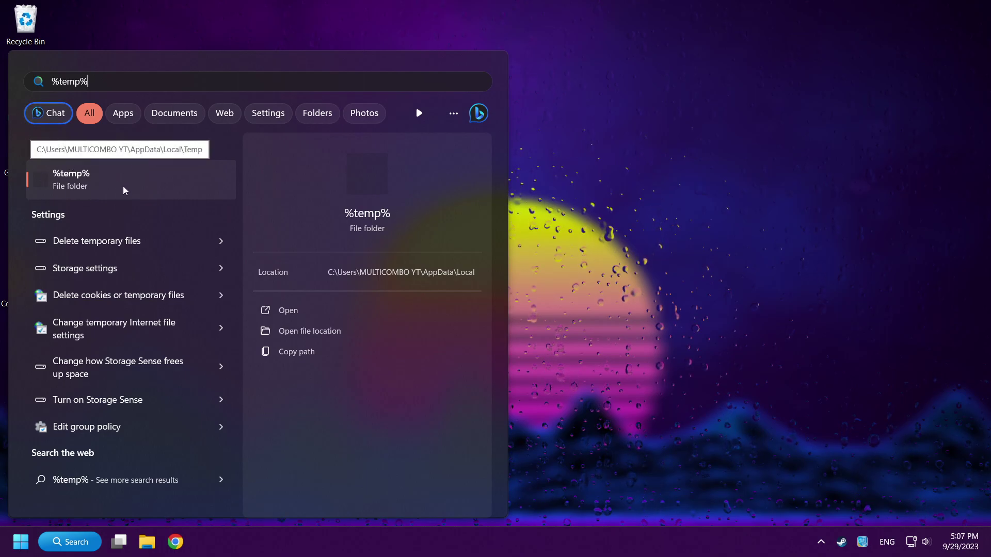
{"action": "left_click", "coordinate": [123, 190]}
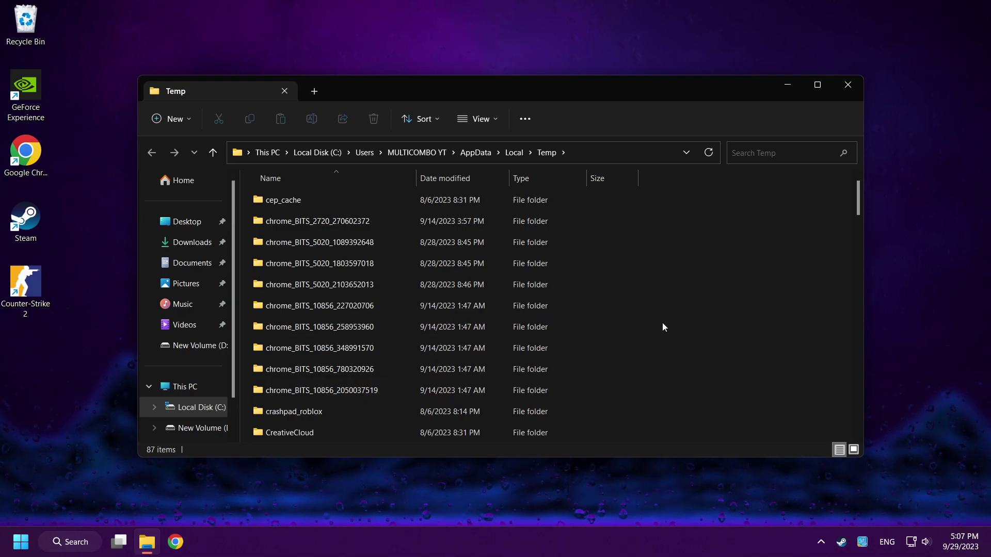
- Delete everything in the Temp folder, skipping all files still in use
{"action": "key", "text": "ctrl+a"}
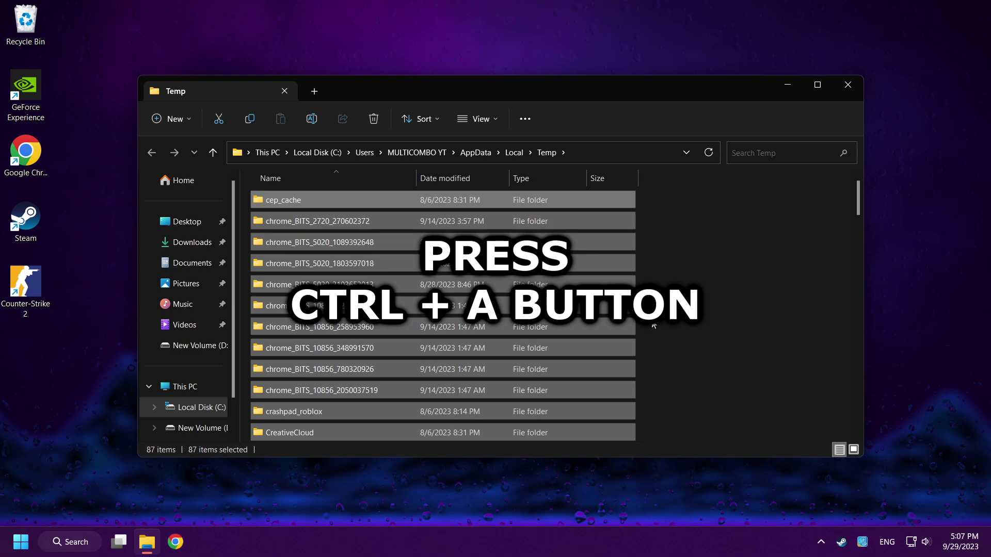
{"action": "right_click", "coordinate": [564, 326]}
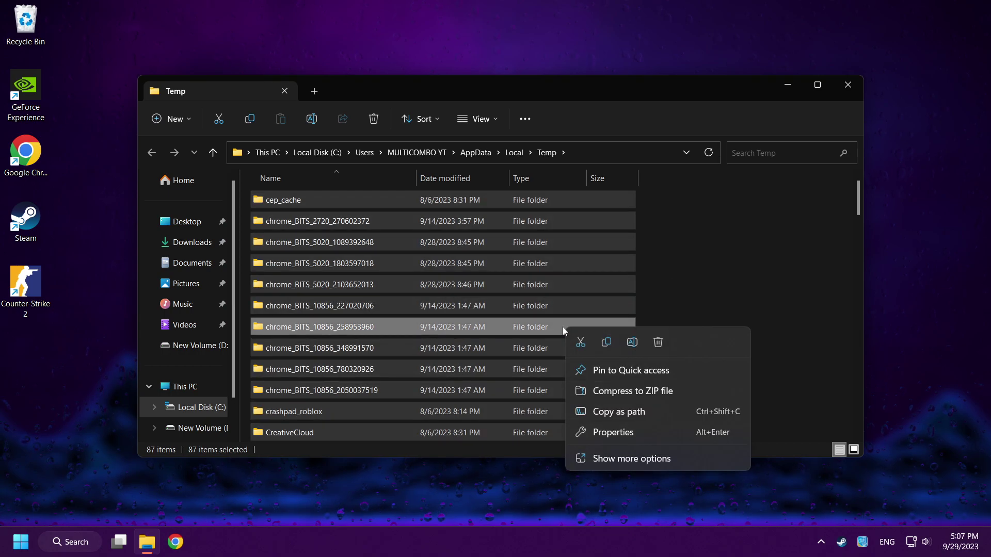
{"action": "left_click", "coordinate": [658, 343]}
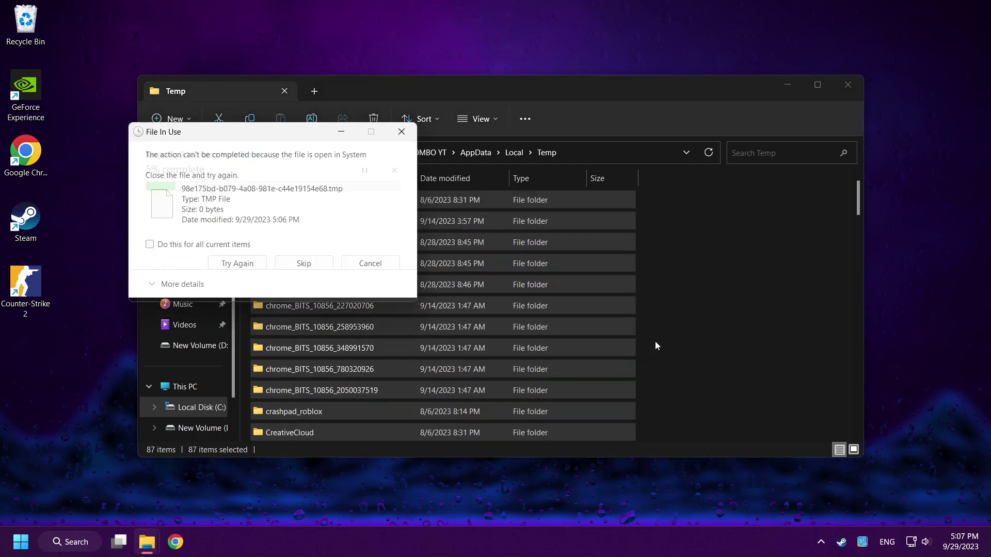
{"action": "left_click", "coordinate": [224, 245]}
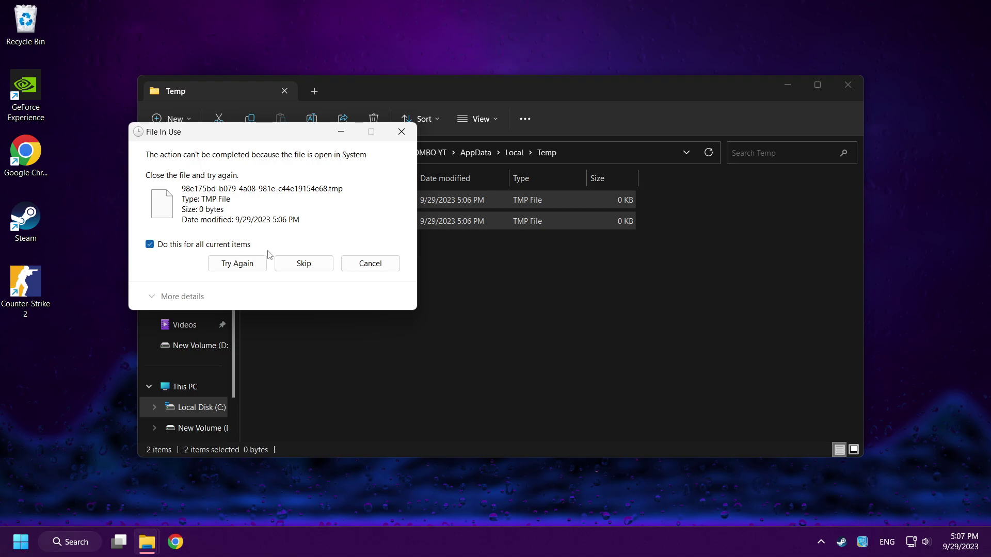
{"action": "left_click", "coordinate": [310, 265]}
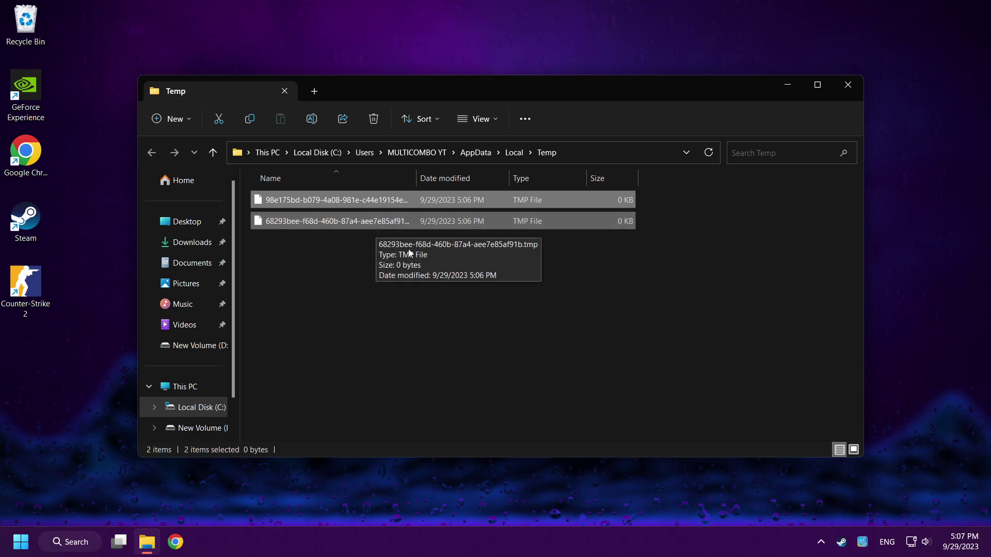
- Close the Temp window and browse to C:\Program Files (x86)\Steam\userdata\<account>
{"action": "left_click", "coordinate": [849, 85]}
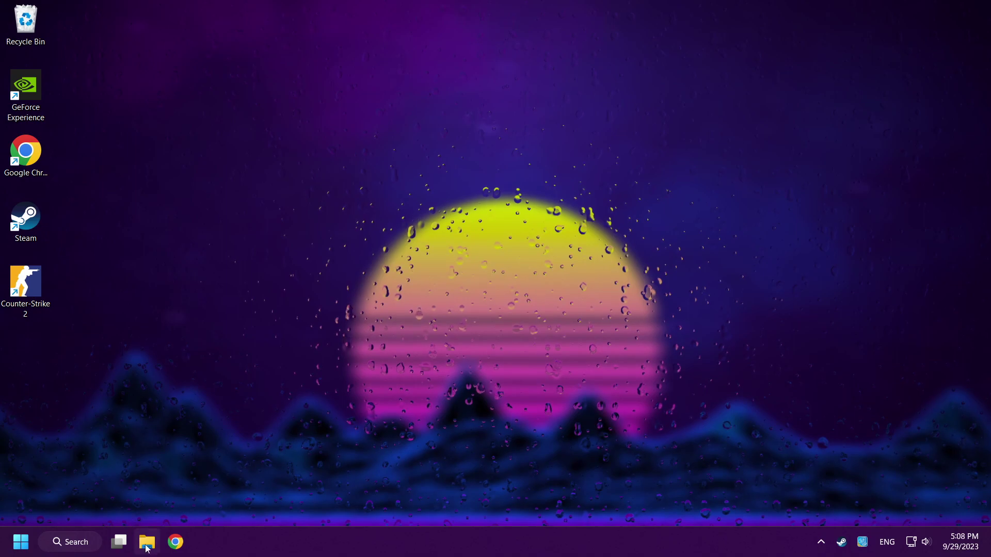
{"action": "left_click", "coordinate": [146, 542]}
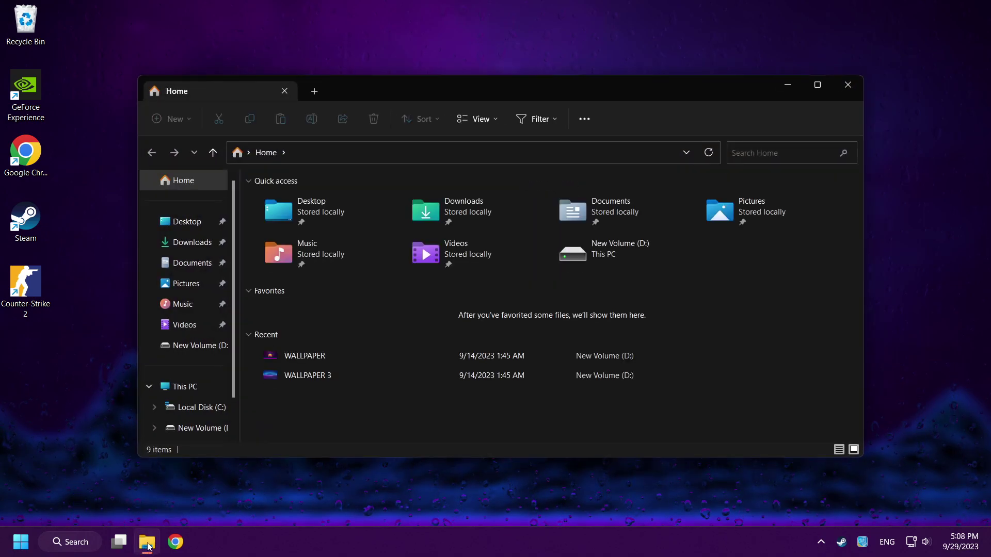
{"action": "scroll", "coordinate": [195, 407], "scroll_direction": "down", "scroll_amount": 2}
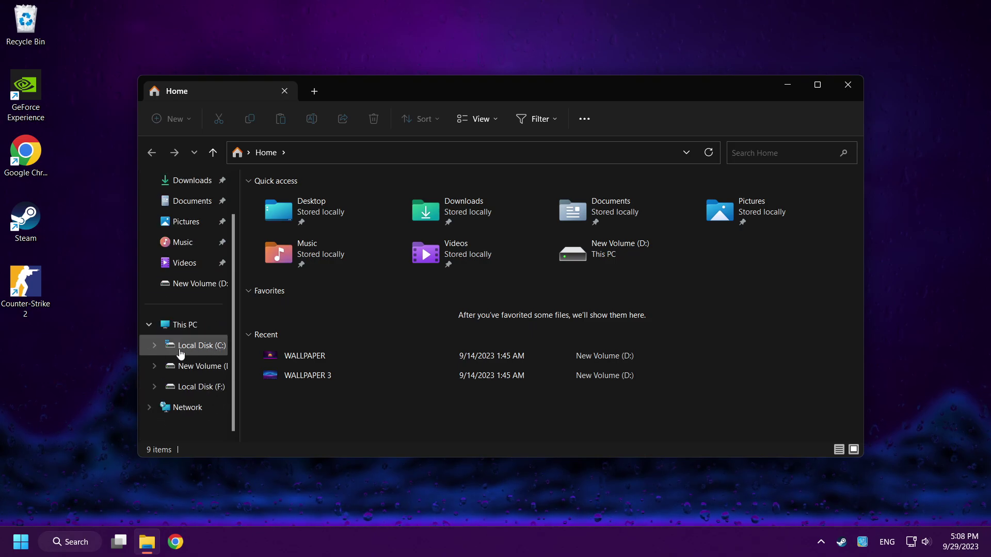
{"action": "left_click", "coordinate": [181, 354]}
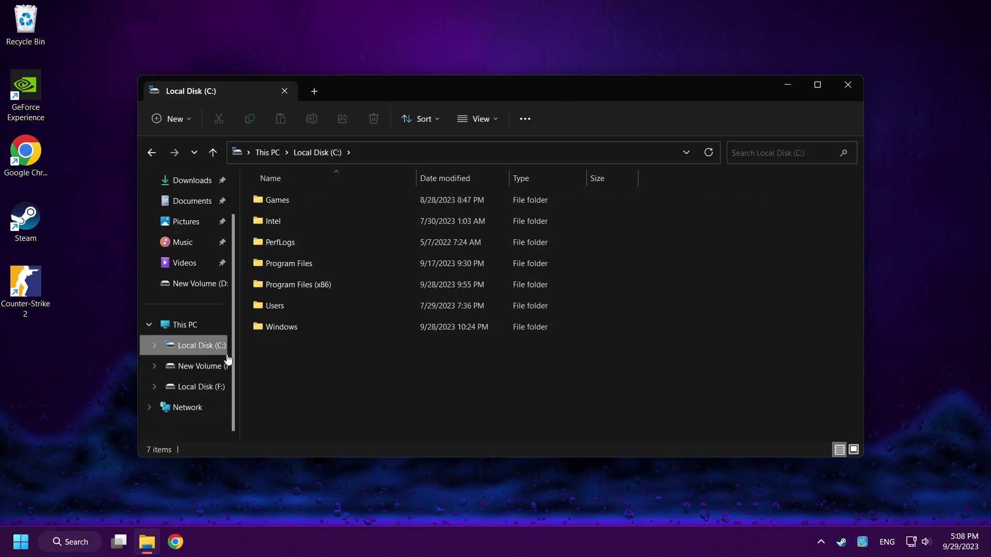
{"action": "double_click", "coordinate": [374, 285]}
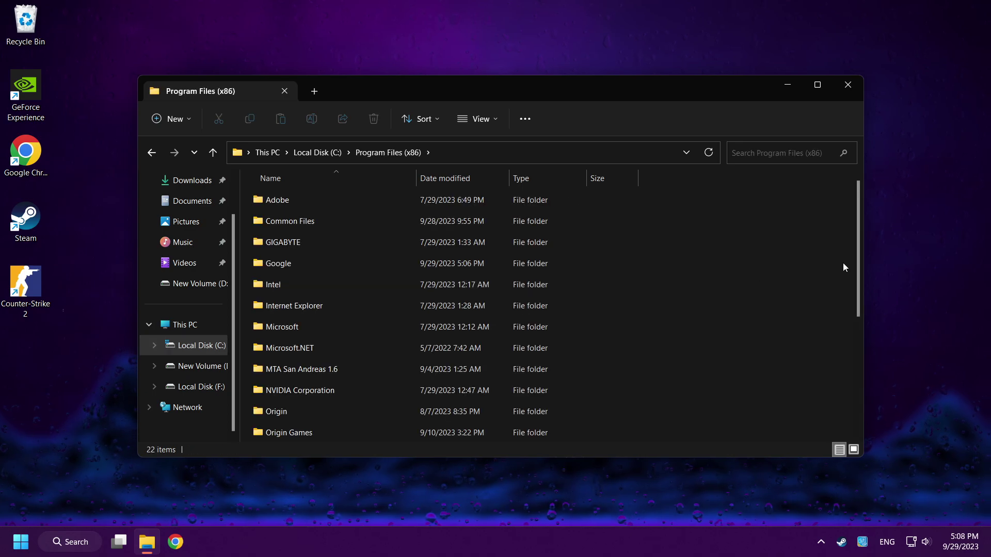
{"action": "scroll", "coordinate": [852, 324], "scroll_direction": "down", "scroll_amount": 2}
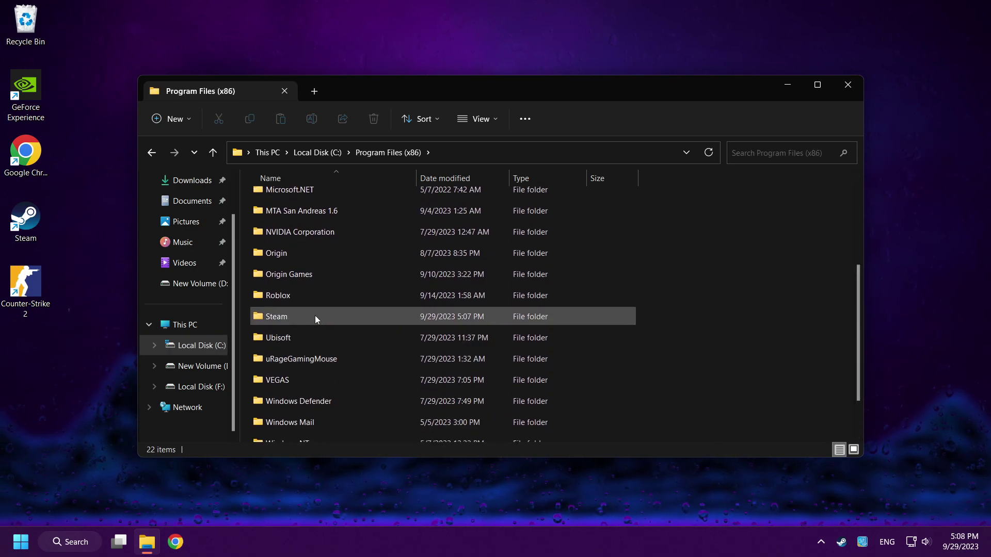
{"action": "double_click", "coordinate": [378, 320]}
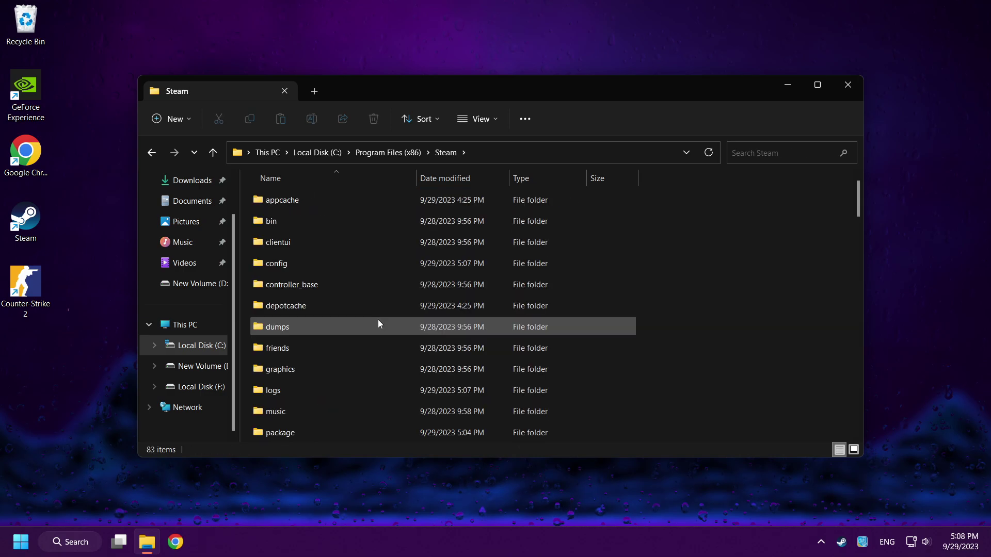
{"action": "left_click_drag", "start_coordinate": [859, 204], "coordinate": [854, 244]}
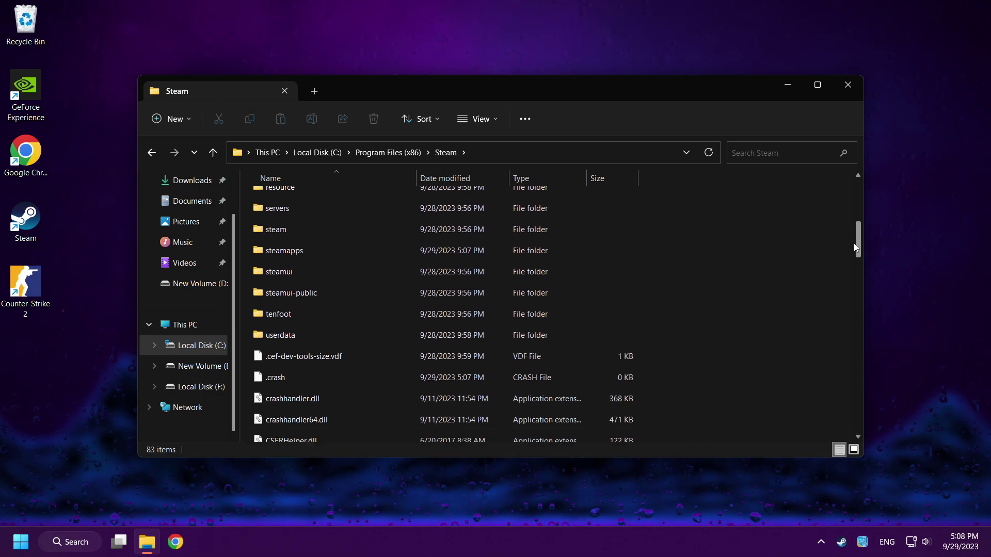
{"action": "left_click", "coordinate": [299, 325]}
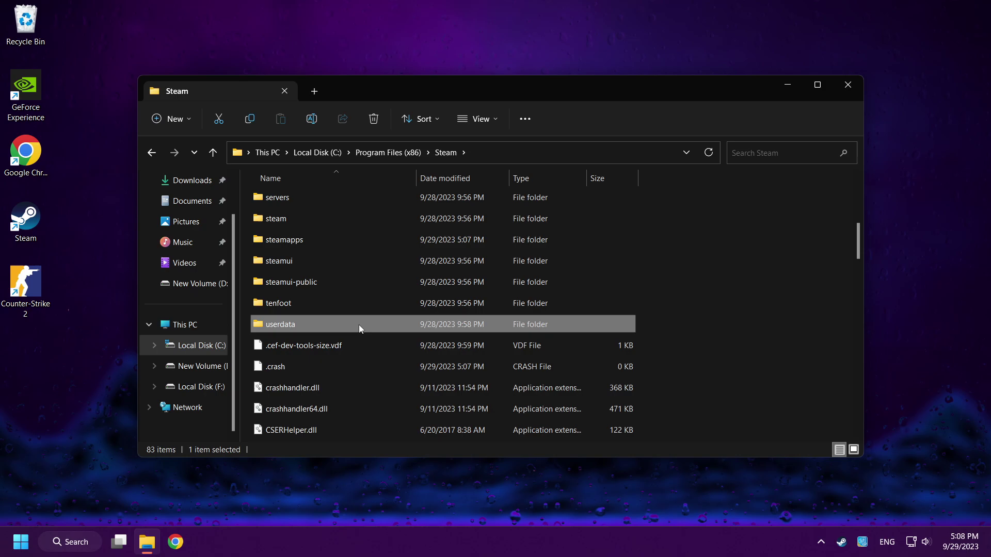
{"action": "double_click", "coordinate": [331, 324]}
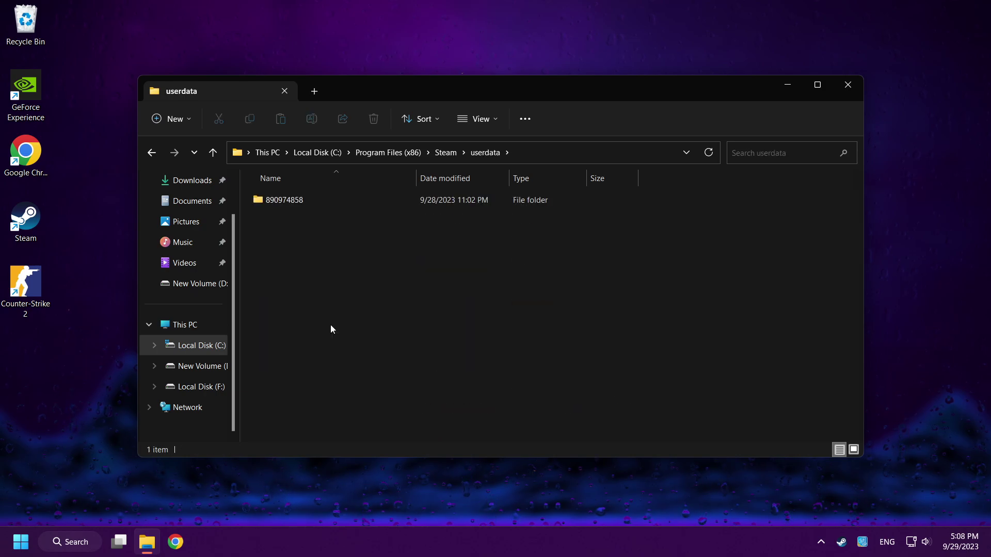
{"action": "double_click", "coordinate": [339, 199]}
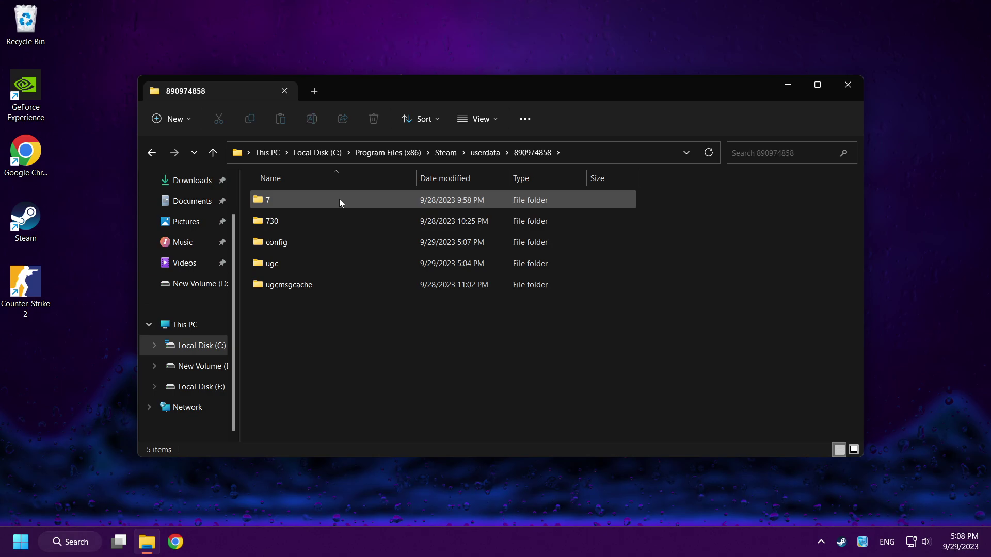
- Delete the 730 folder and close File Explorer
{"action": "left_click", "coordinate": [277, 218]}
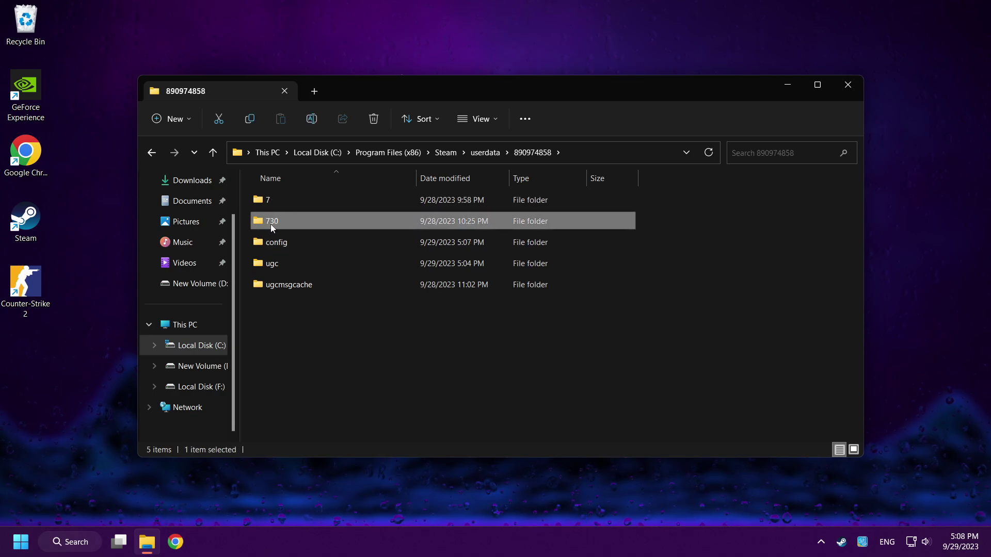
{"action": "right_click", "coordinate": [341, 222]}
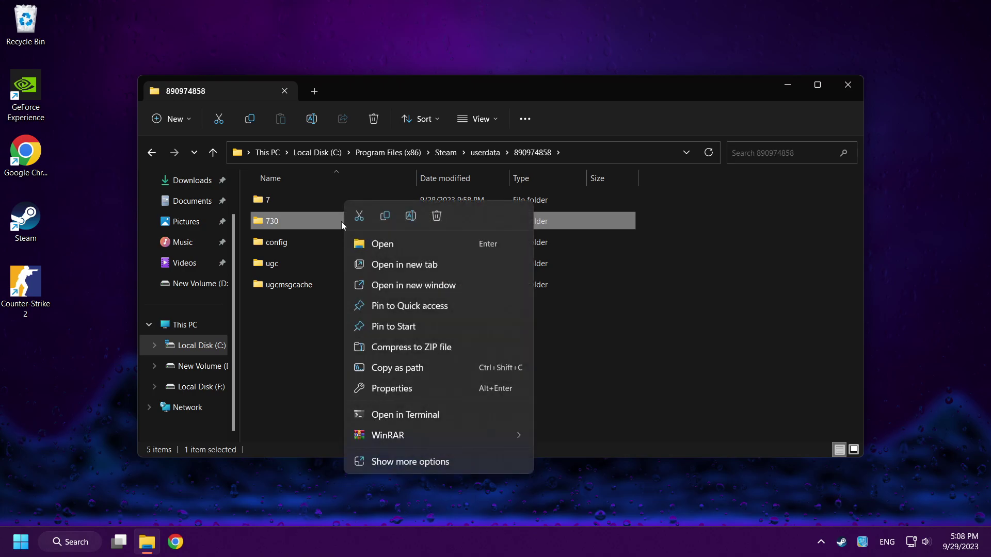
{"action": "left_click", "coordinate": [437, 217]}
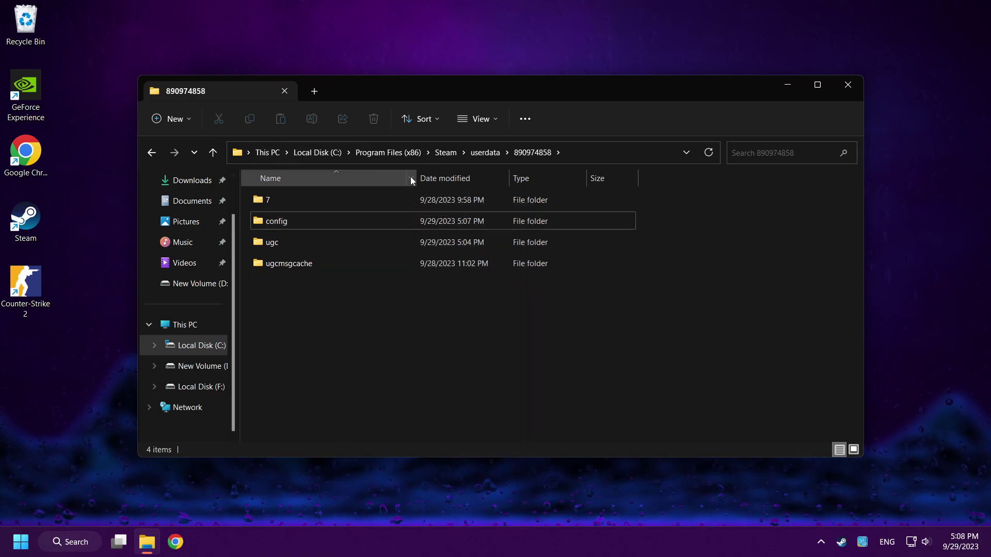
{"action": "left_click", "coordinate": [847, 85]}
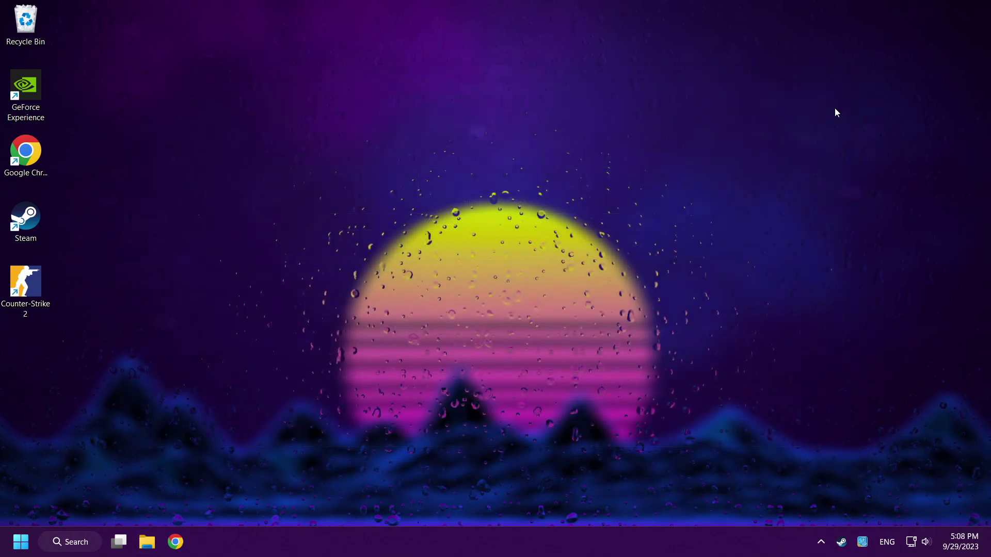
- Download dxwebsetup.exe from the DirectX End-User Runtime Web Installer page in Chrome
{"action": "left_click", "coordinate": [345, 306]}
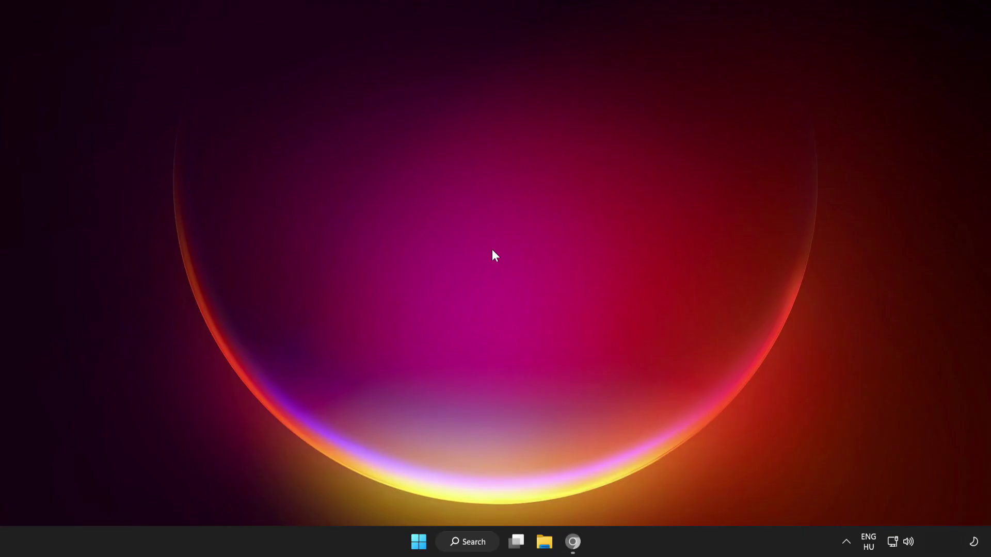
{"action": "left_click", "coordinate": [574, 544]}
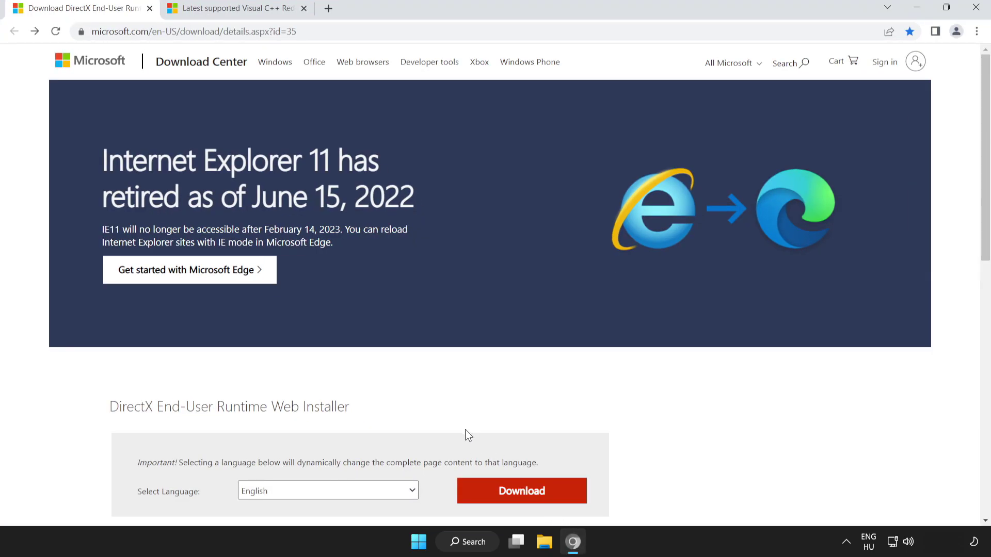
{"action": "left_click", "coordinate": [408, 30]}
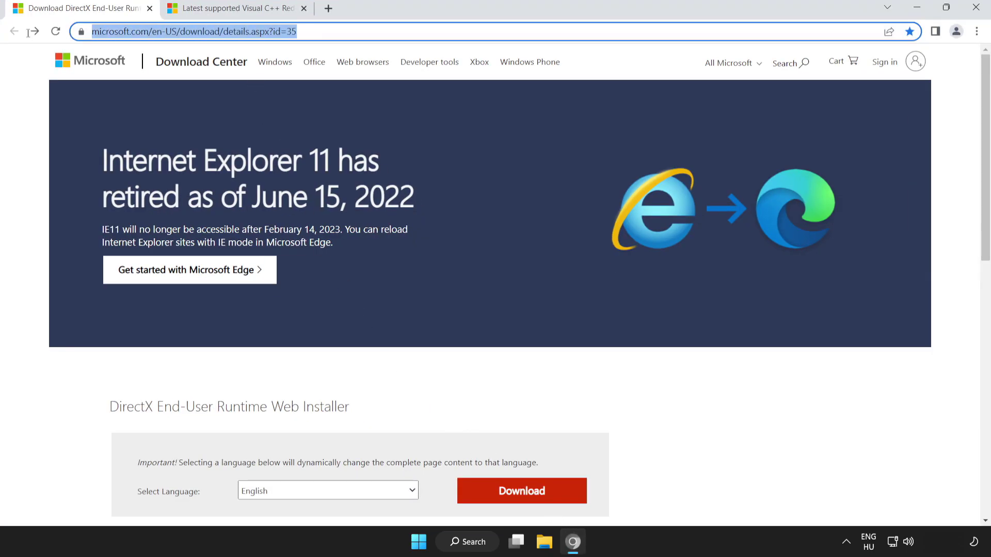
{"action": "left_click", "coordinate": [408, 30]}
{"action": "left_click", "coordinate": [40, 168]}
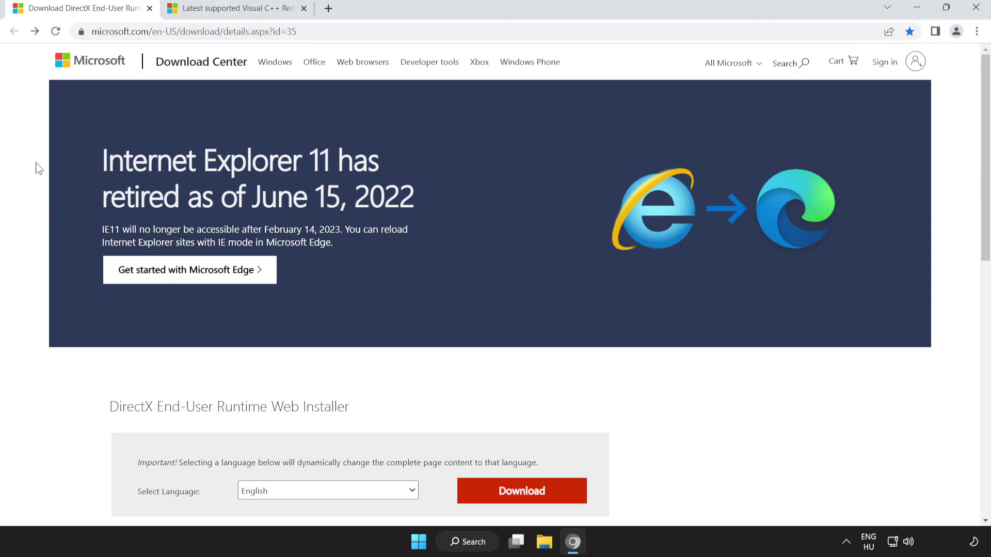
{"action": "scroll", "coordinate": [988, 152], "scroll_direction": "down", "scroll_amount": 3}
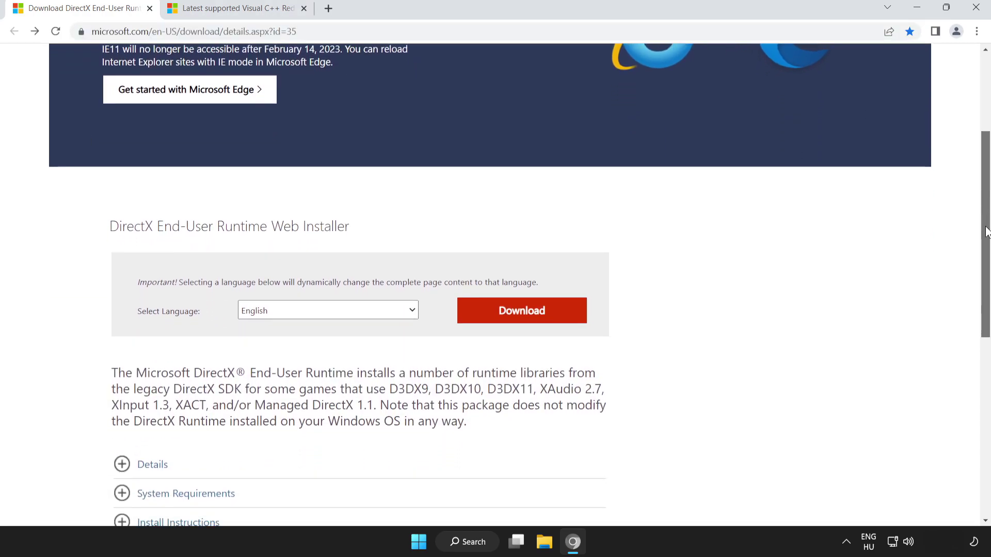
{"action": "left_click_drag", "start_coordinate": [134, 224], "coordinate": [372, 224]}
{"action": "left_click", "coordinate": [442, 225]}
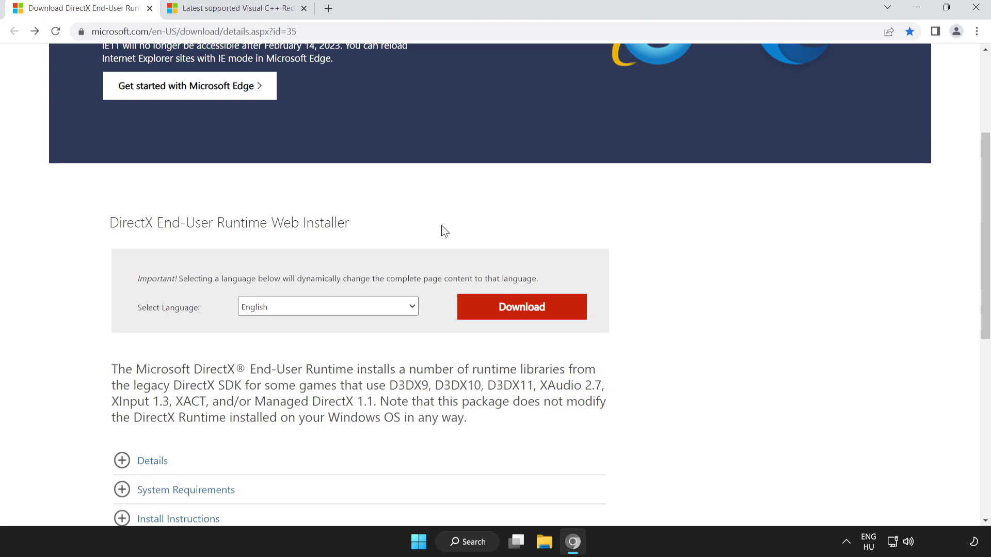
{"action": "left_click", "coordinate": [524, 315]}
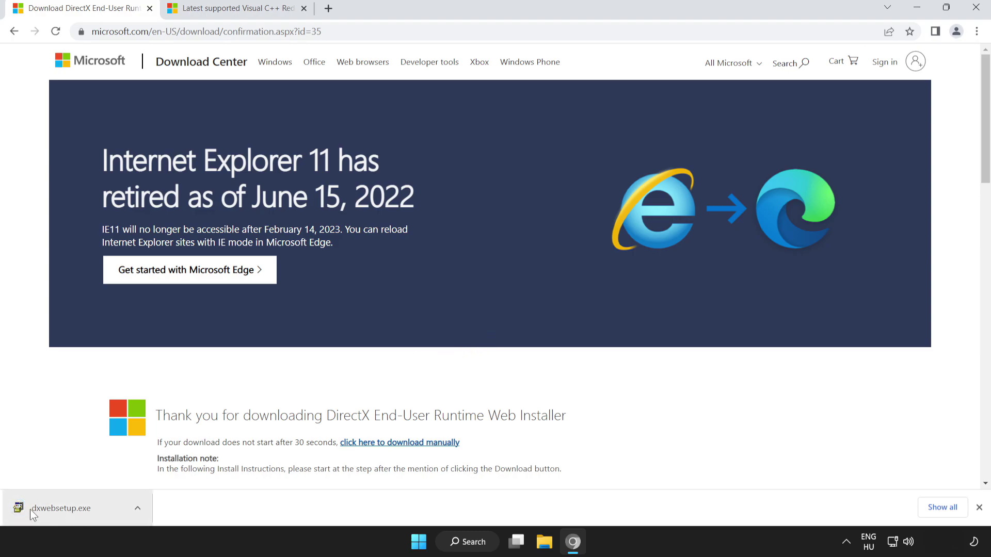
- Run dxwebsetup.exe, accept the license, skip the Bing Bar, and finish setup
{"action": "left_click", "coordinate": [86, 511]}
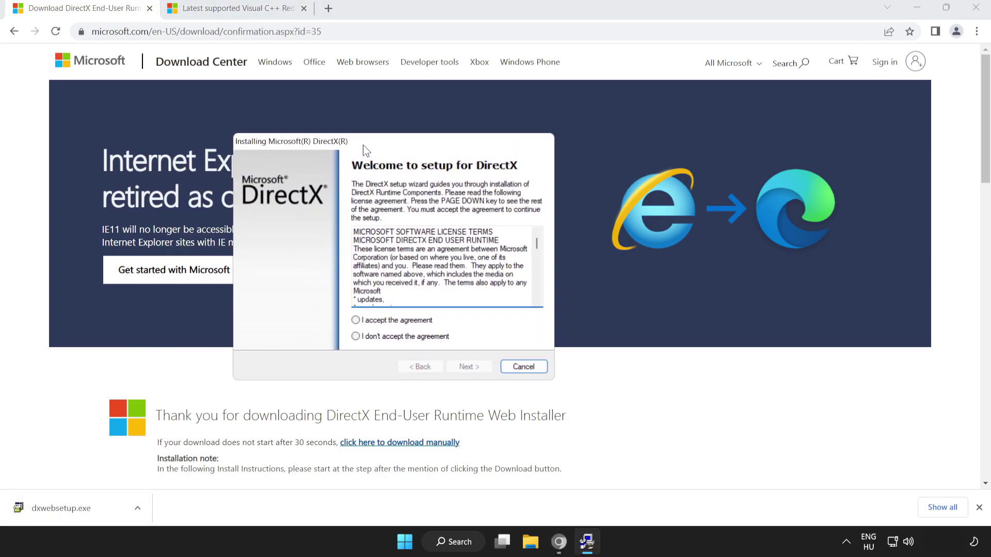
{"action": "left_click_drag", "start_coordinate": [249, 132], "coordinate": [450, 170]}
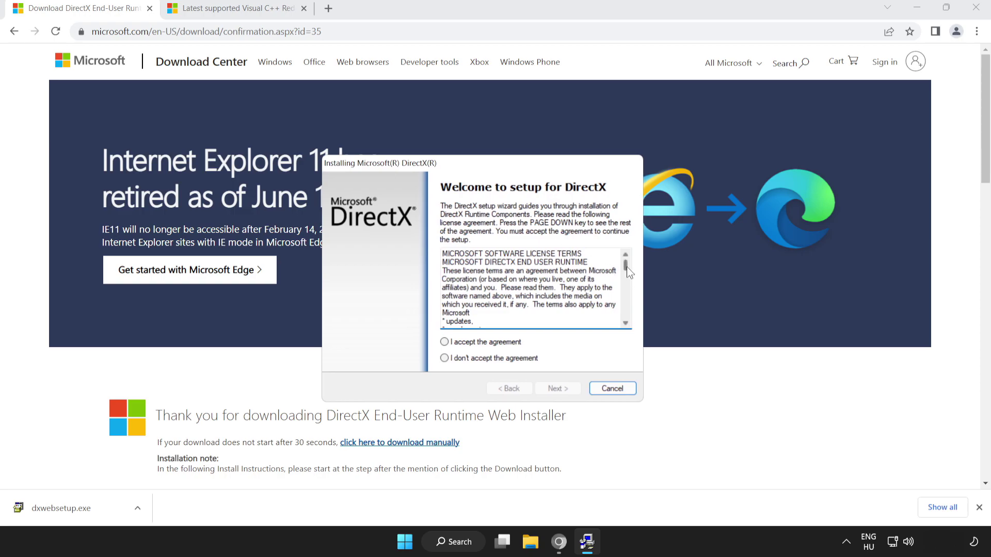
{"action": "left_click_drag", "start_coordinate": [626, 267], "coordinate": [625, 325]}
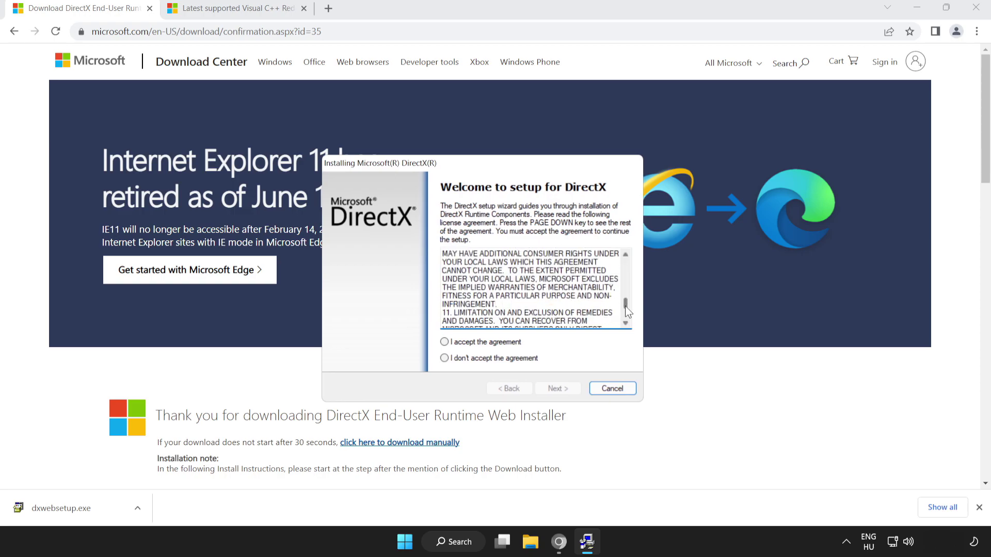
{"action": "left_click", "coordinate": [445, 344]}
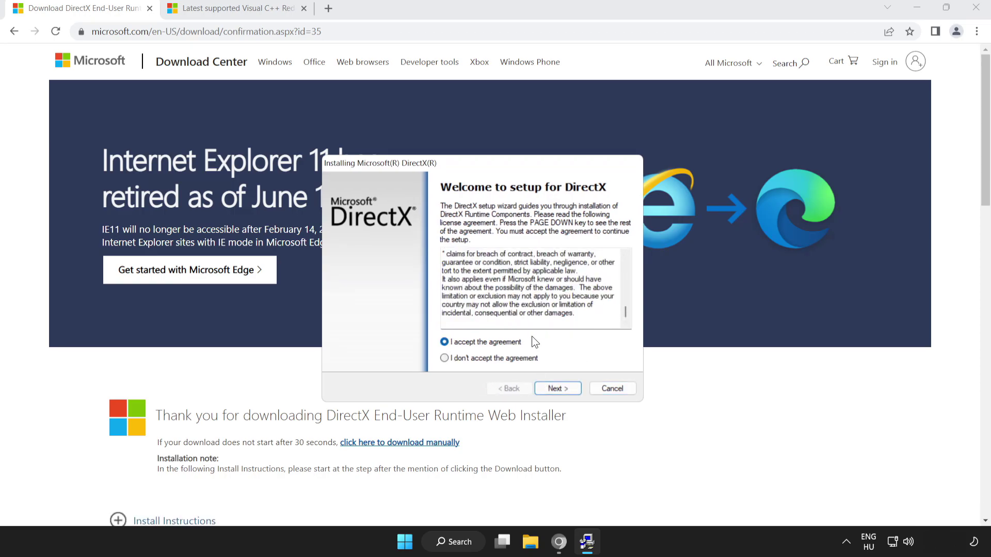
{"action": "left_click", "coordinate": [552, 389]}
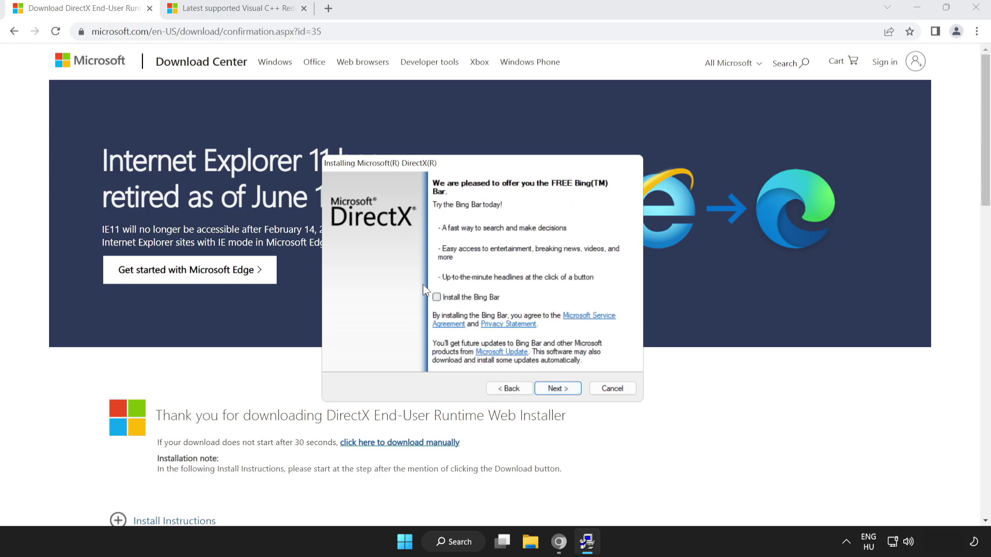
{"action": "left_click", "coordinate": [556, 390]}
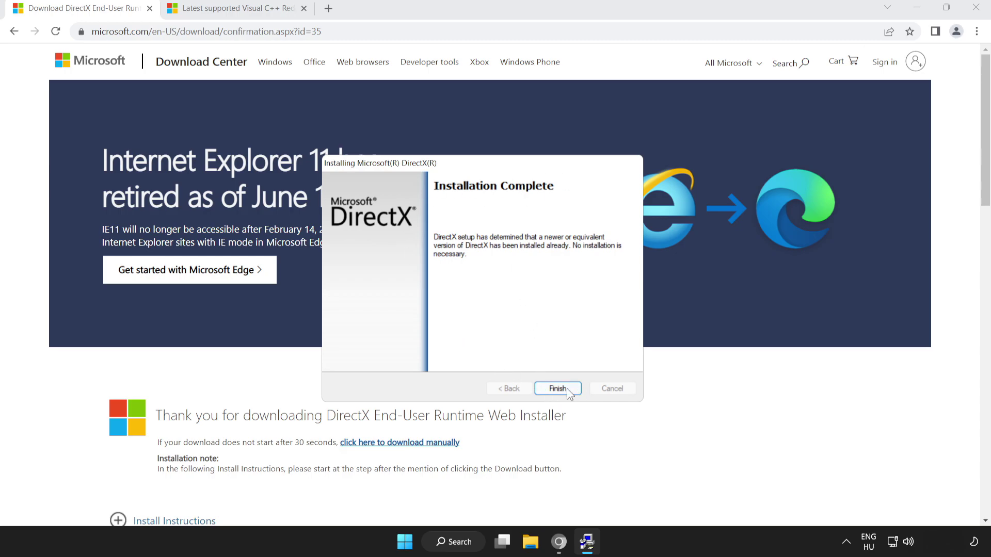
{"action": "left_click", "coordinate": [557, 388]}
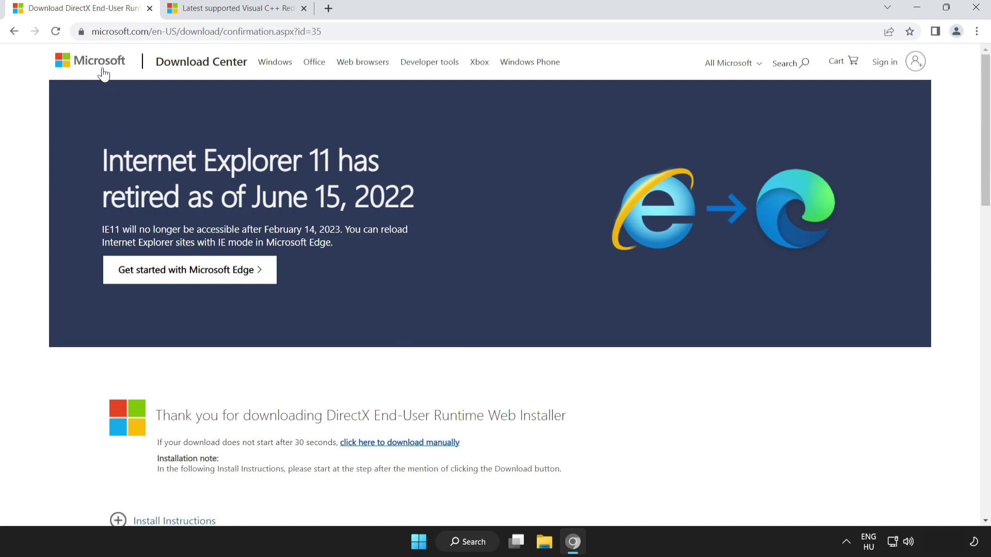
- Download the ARM64, x86 and x64 Visual C++ redistributable installers from Microsoft's page
{"action": "left_click", "coordinate": [150, 8]}
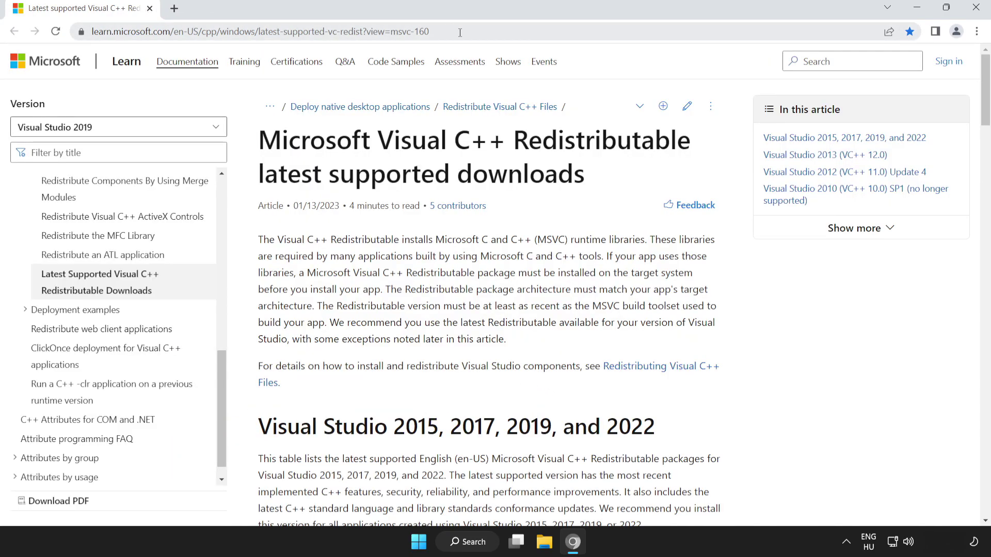
{"action": "left_click_drag", "start_coordinate": [460, 32], "coordinate": [91, 32]}
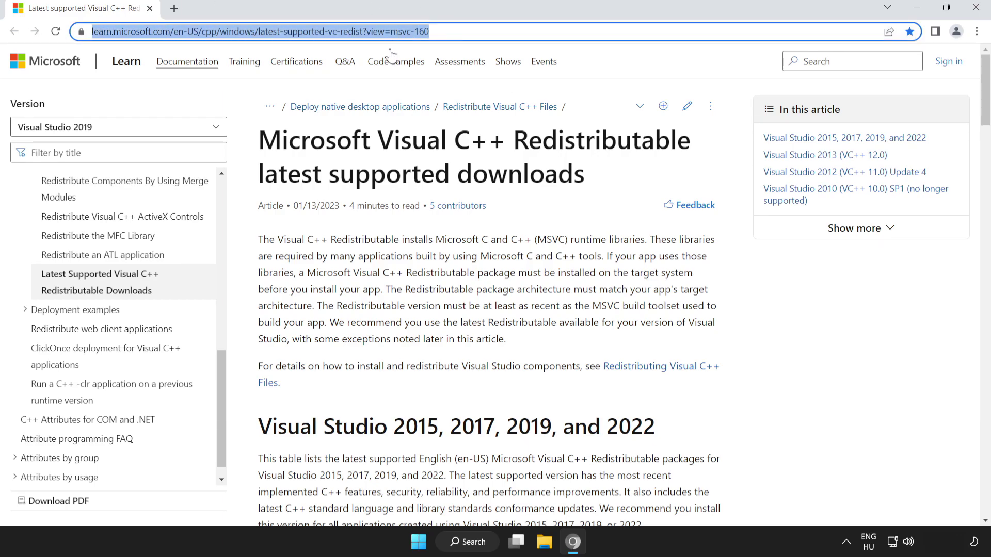
{"action": "left_click", "coordinate": [234, 139]}
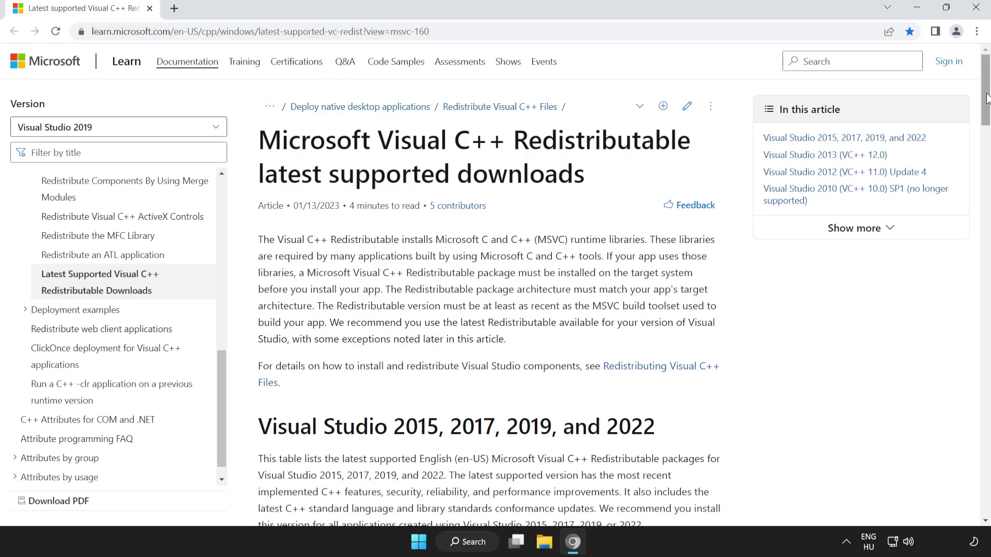
{"action": "left_click_drag", "start_coordinate": [987, 97], "coordinate": [988, 149]}
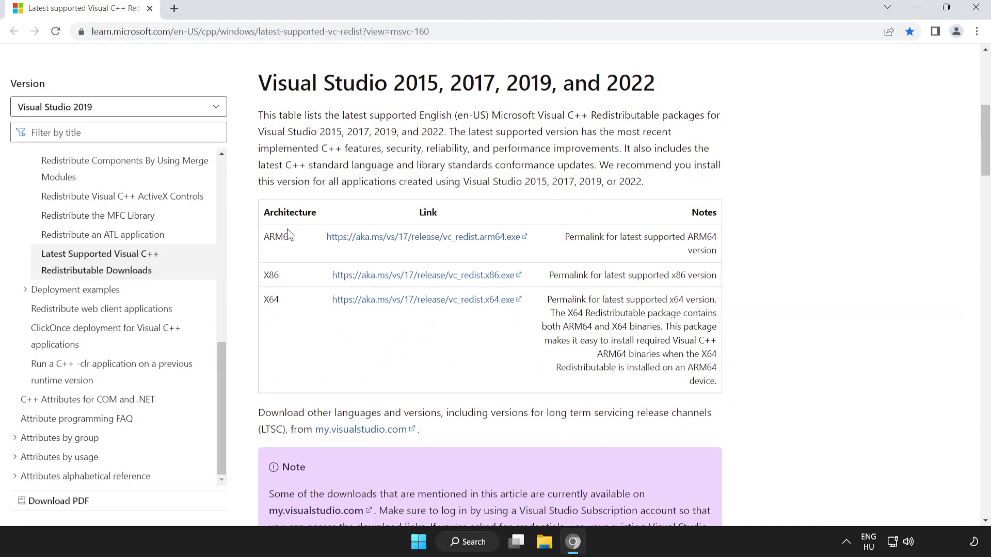
{"action": "left_click_drag", "start_coordinate": [265, 236], "coordinate": [558, 306]}
{"action": "left_click", "coordinate": [434, 341]}
{"action": "left_click", "coordinate": [411, 242]}
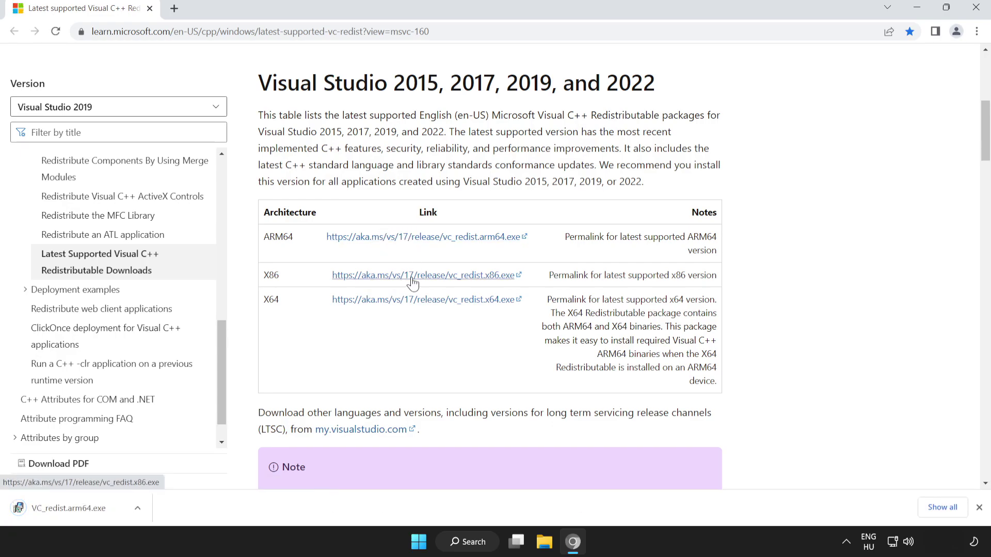
{"action": "left_click", "coordinate": [432, 276]}
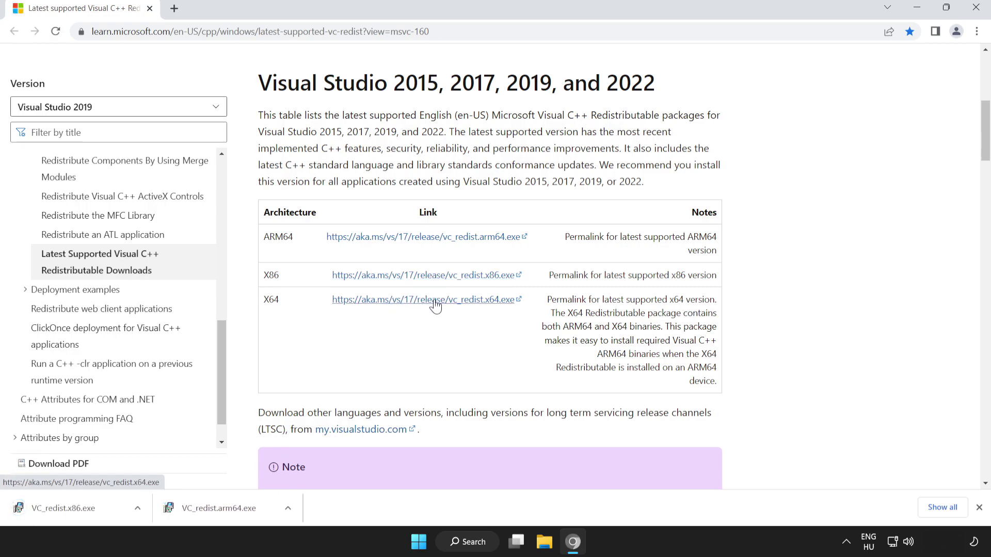
{"action": "left_click", "coordinate": [427, 300]}
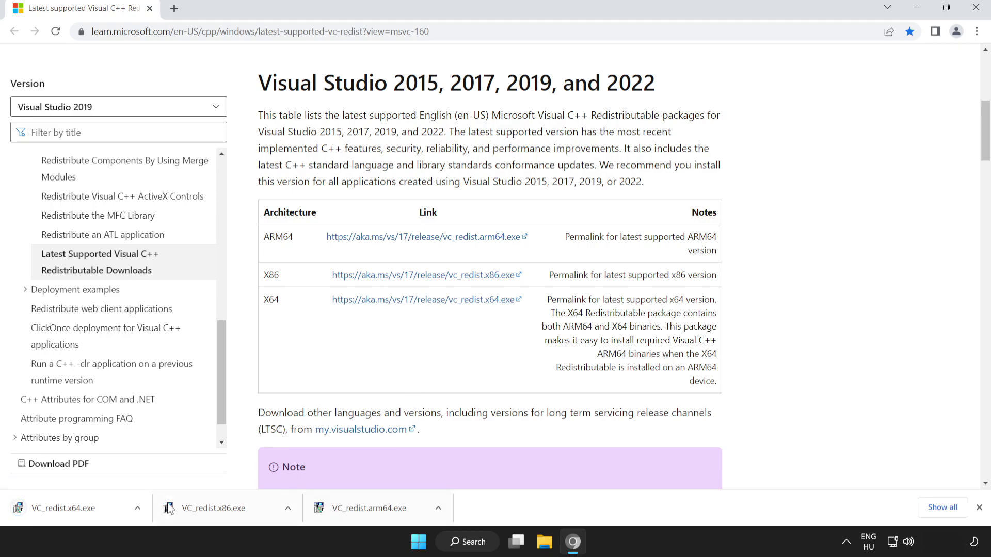
- Run VC_redist.arm64.exe, agree to the license, install, and close the unsupported-processor failure
{"action": "left_click", "coordinate": [379, 510]}
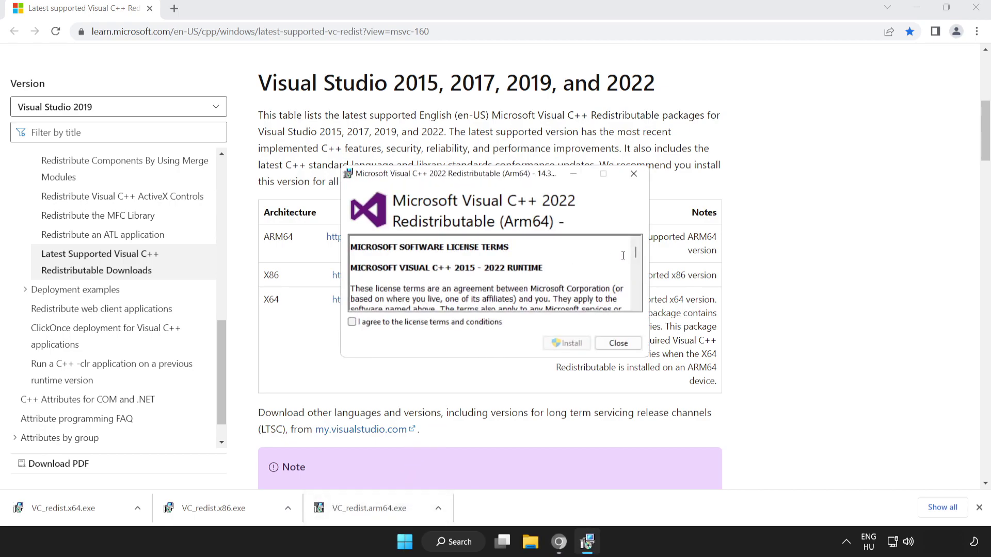
{"action": "left_click_drag", "start_coordinate": [636, 251], "coordinate": [638, 309]}
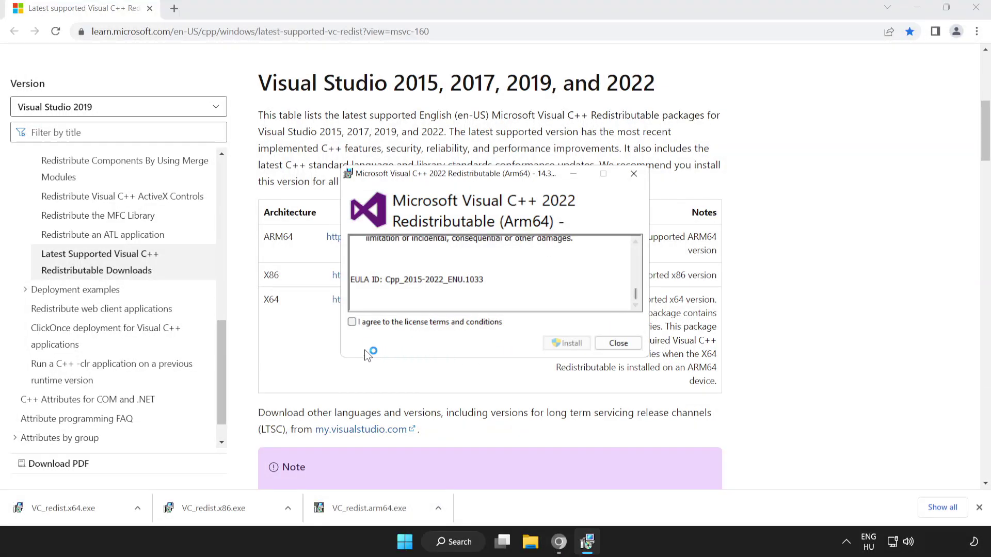
{"action": "left_click", "coordinate": [353, 322]}
{"action": "left_click", "coordinate": [565, 344]}
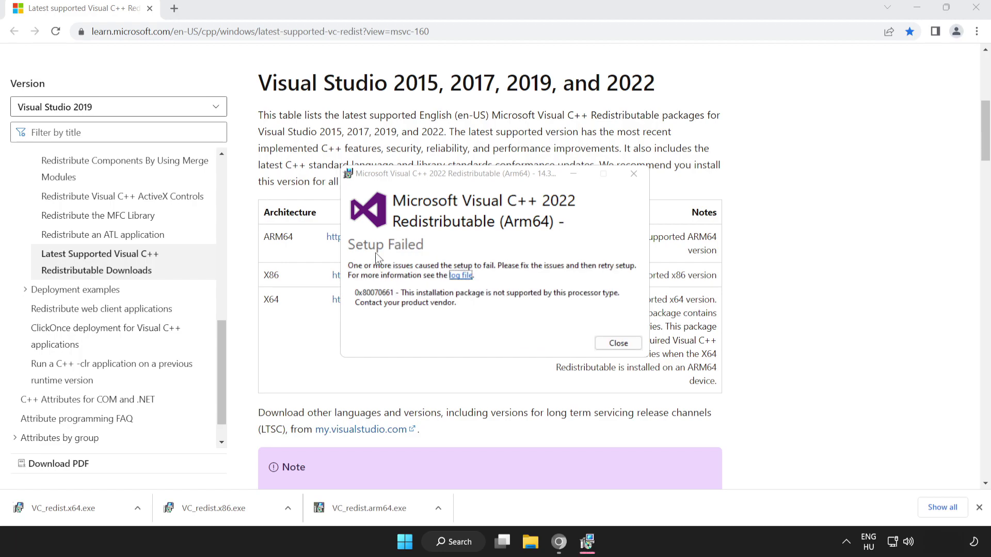
{"action": "left_click", "coordinate": [617, 344]}
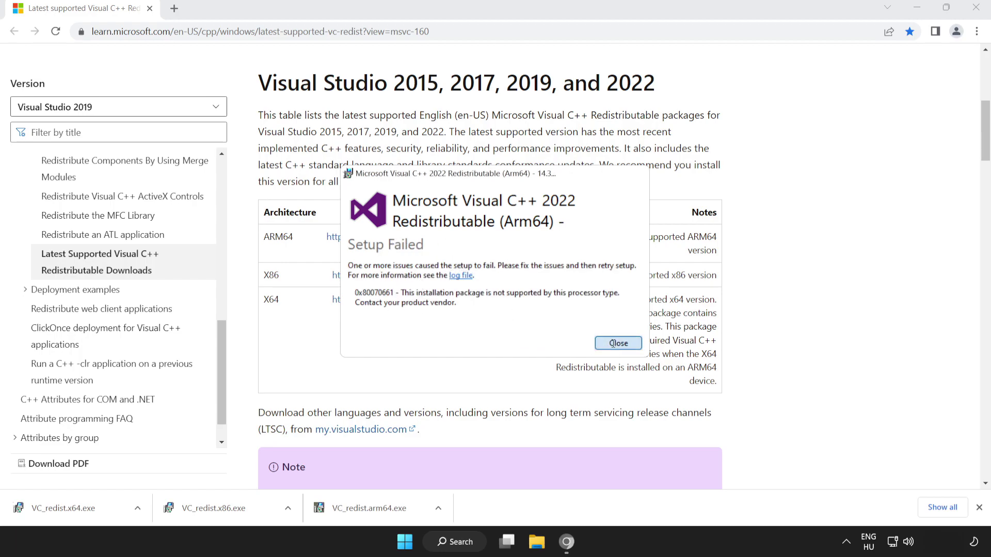
- Install VC_redist.x86.exe and VC_redist.x64.exe (14.34.31931), closing both success dialogs without restarting
{"action": "left_click", "coordinate": [232, 510]}
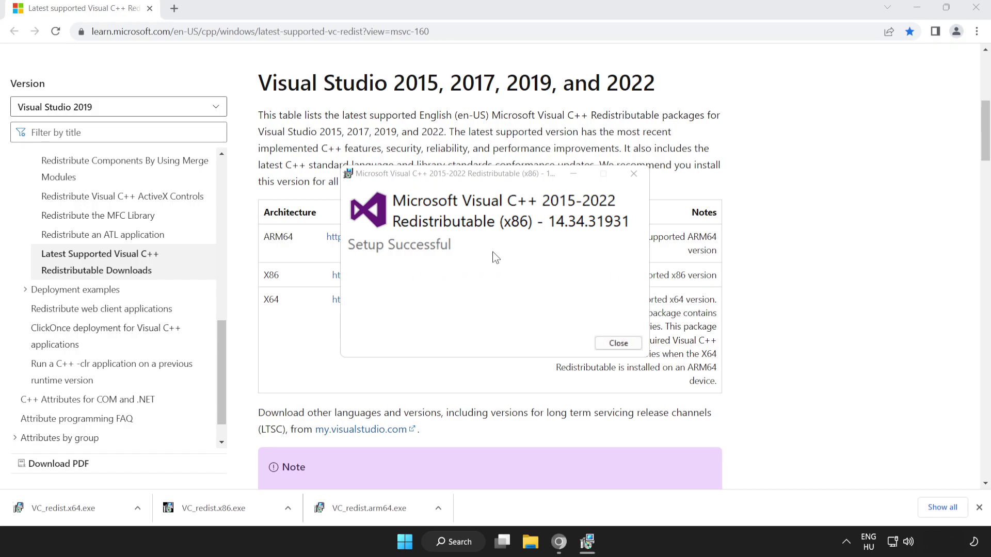
{"action": "left_click", "coordinate": [619, 345]}
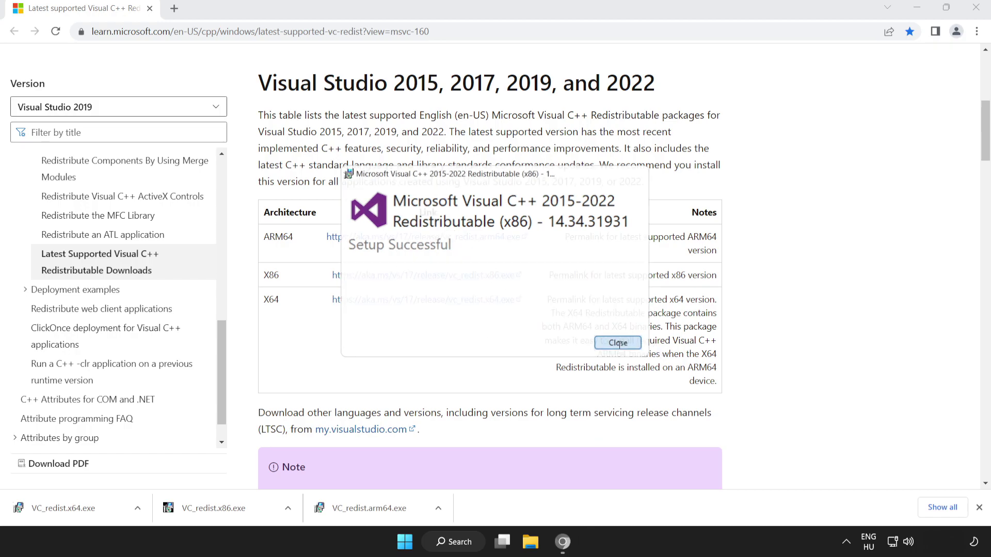
{"action": "left_click", "coordinate": [86, 509]}
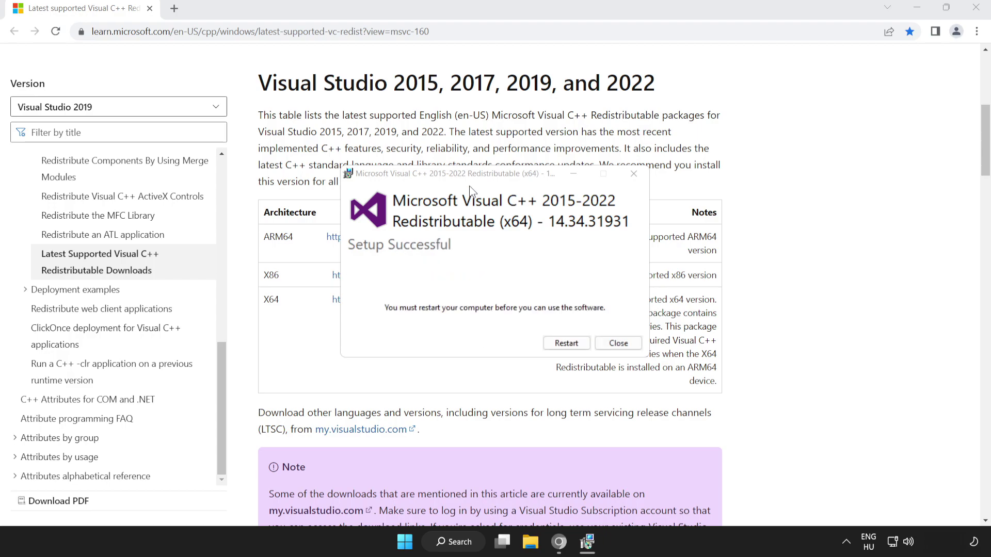
{"action": "left_click", "coordinate": [618, 343]}
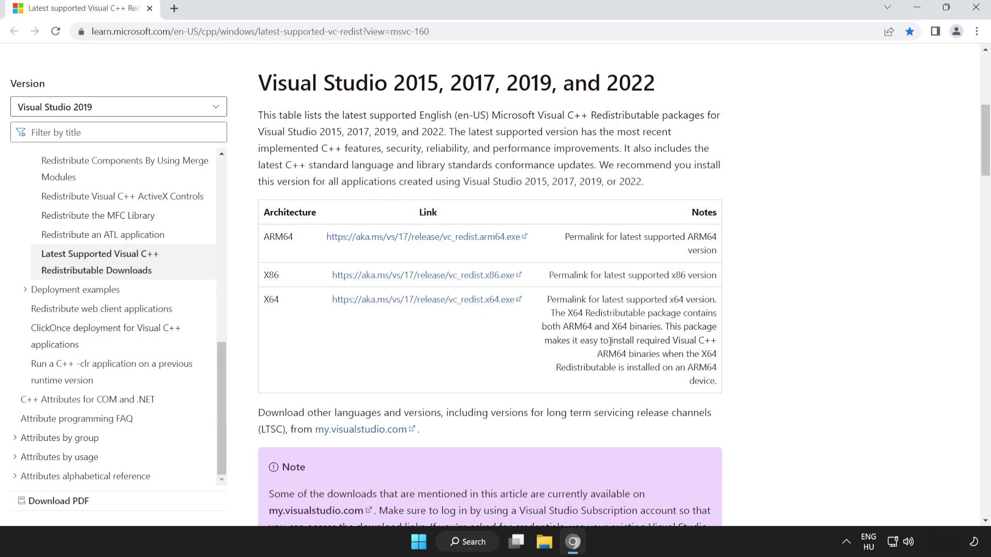
- Close Chrome and bring up the Start menu's power options
{"action": "left_click", "coordinate": [976, 13]}
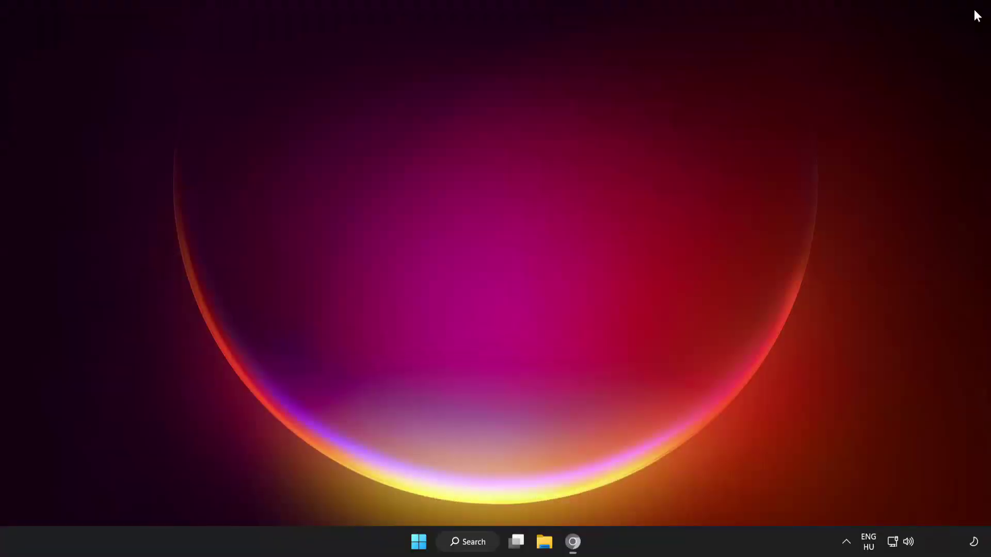
{"action": "left_click", "coordinate": [415, 534]}
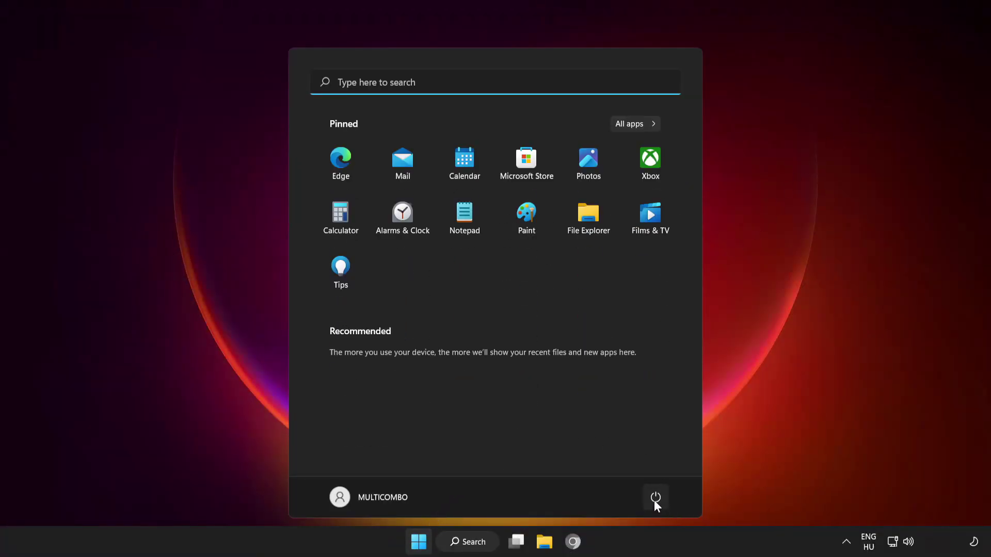
{"action": "left_click", "coordinate": [655, 499]}
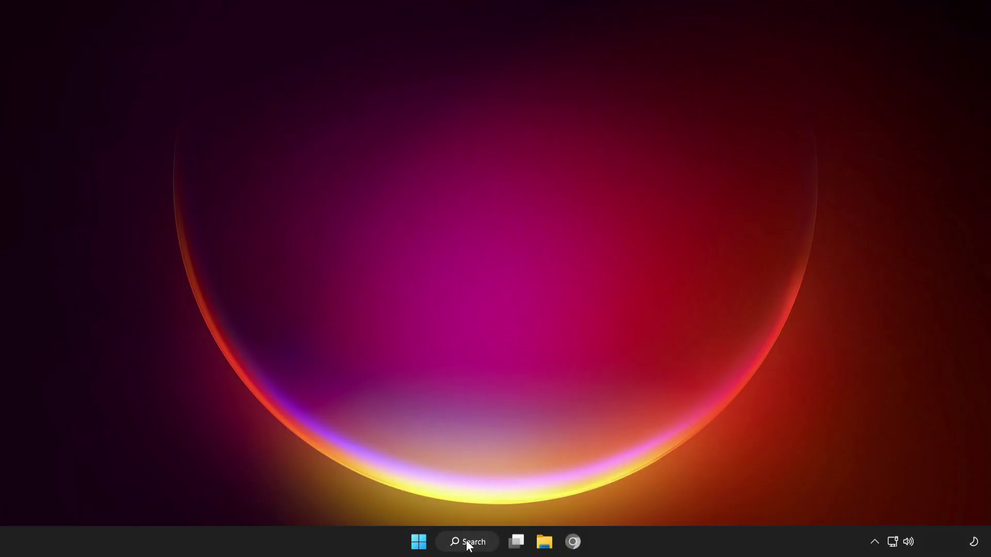
- Search for cmd and run Command Prompt as administrator
{"action": "left_click", "coordinate": [468, 542]}
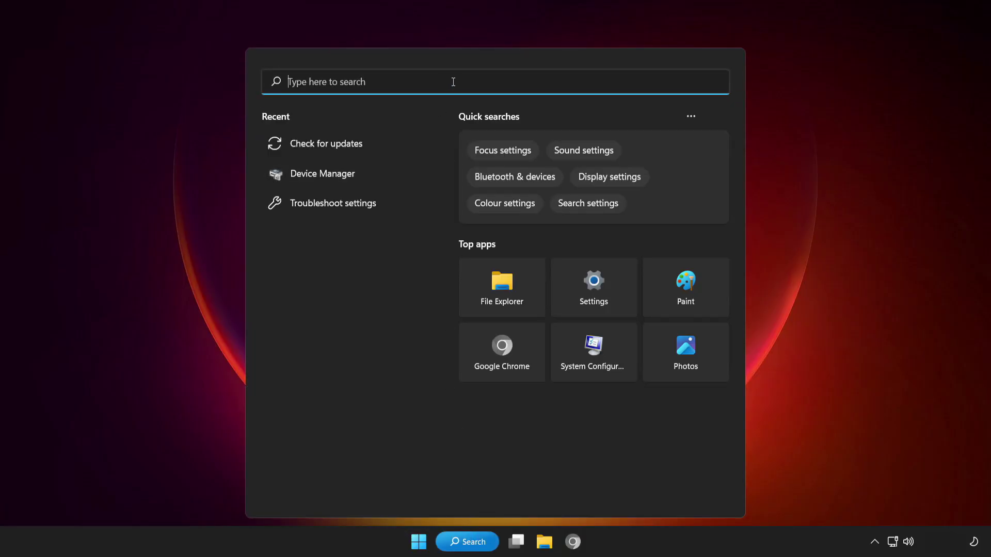
{"action": "type", "text": "control Panelcmd"}
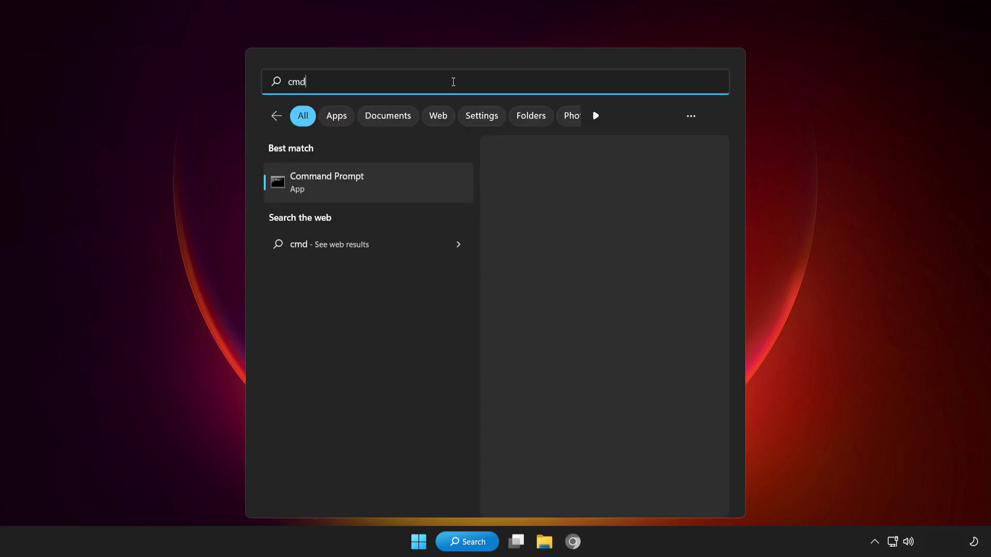
{"action": "right_click", "coordinate": [393, 189]}
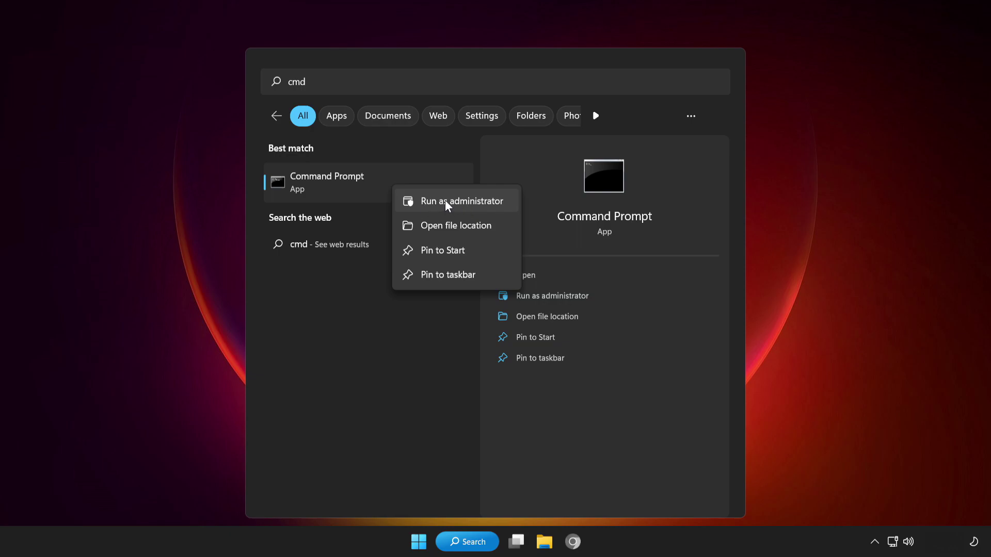
{"action": "left_click", "coordinate": [447, 202]}
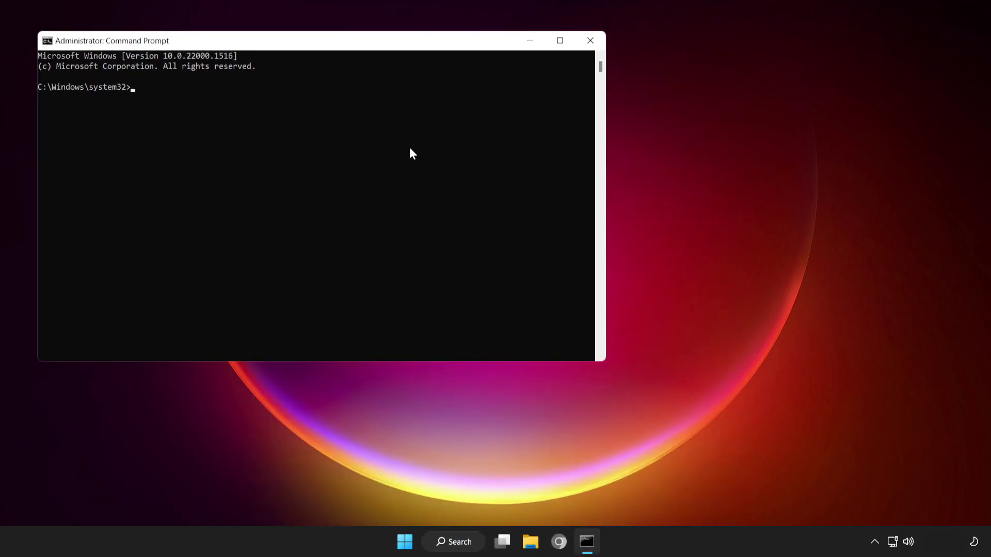
- Center the Command Prompt window and run sfc /scannow
{"action": "left_click_drag", "start_coordinate": [362, 48], "coordinate": [541, 104]}
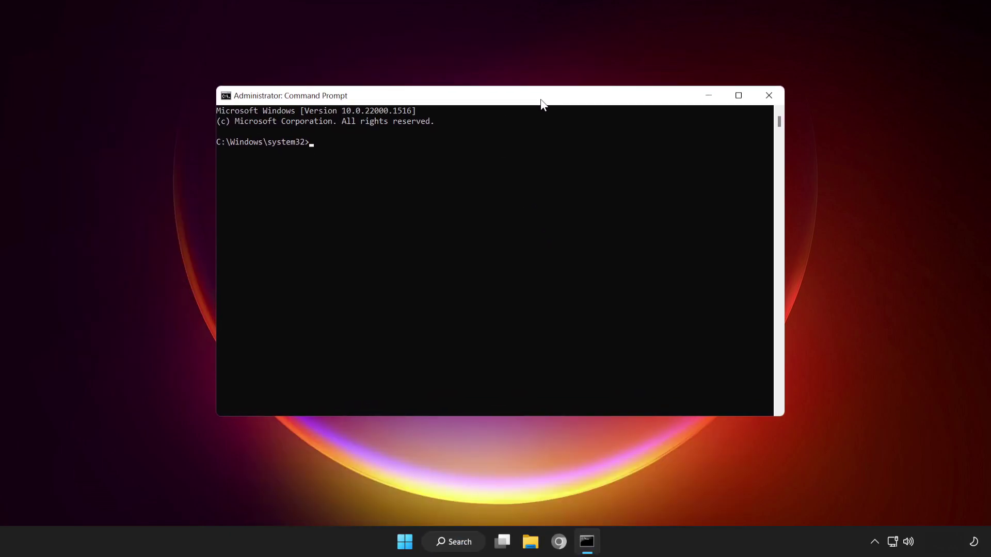
{"action": "type", "text": "s"}
{"action": "type", "text": "fc /"}
{"action": "type", "text": "scannow"}
{"action": "key", "text": "Return"}
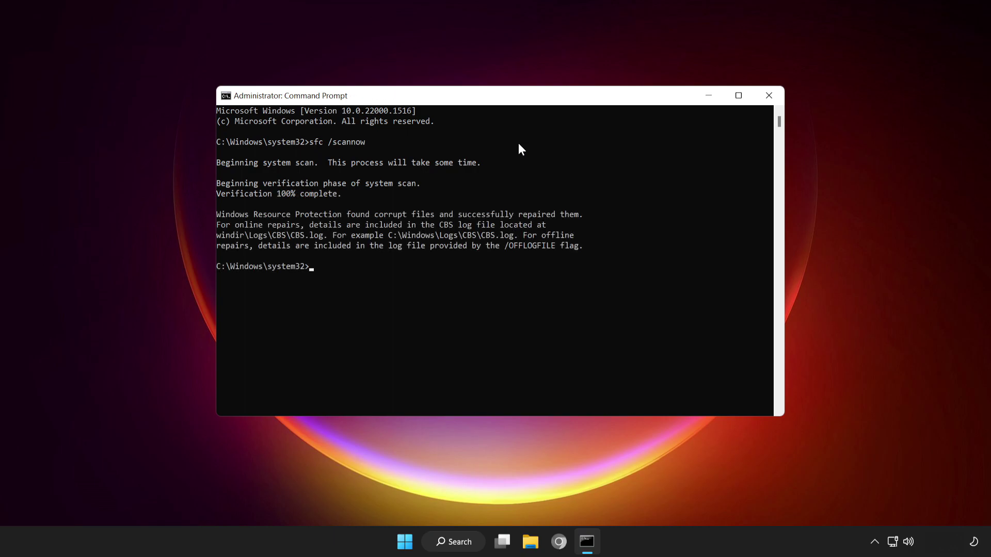
- Close Command Prompt after the scan and show the Start menu's power options, including Restart
{"action": "left_click", "coordinate": [769, 94]}
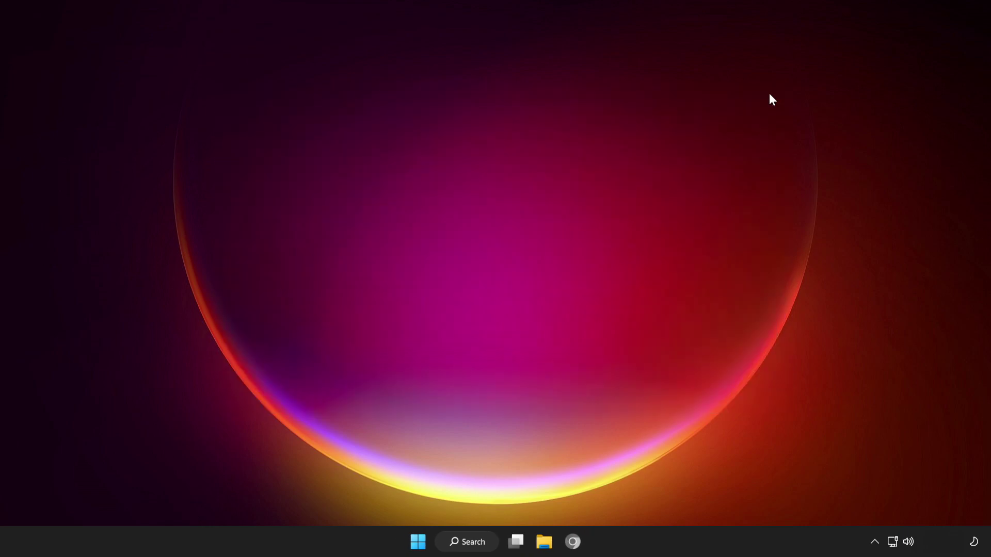
{"action": "left_click", "coordinate": [418, 542]}
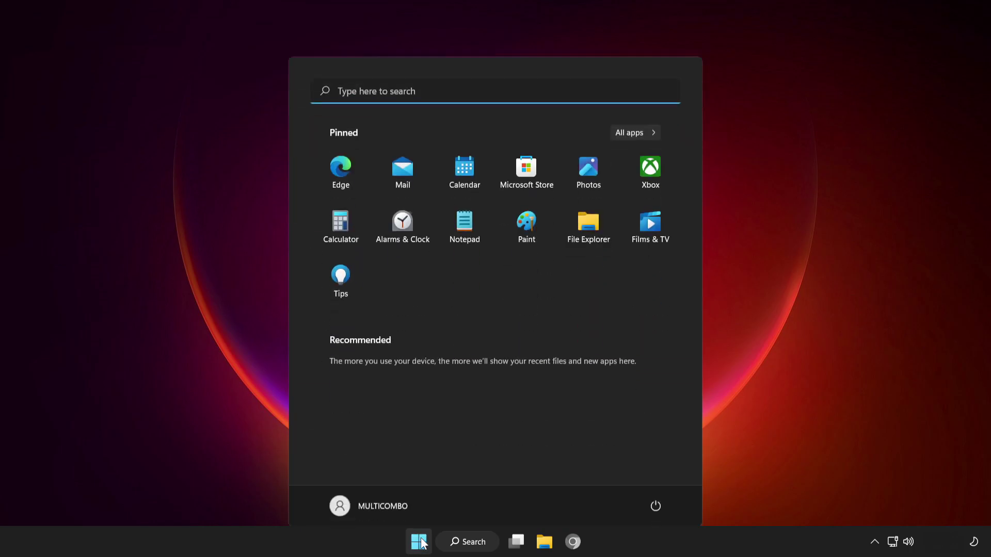
{"action": "left_click", "coordinate": [656, 498]}
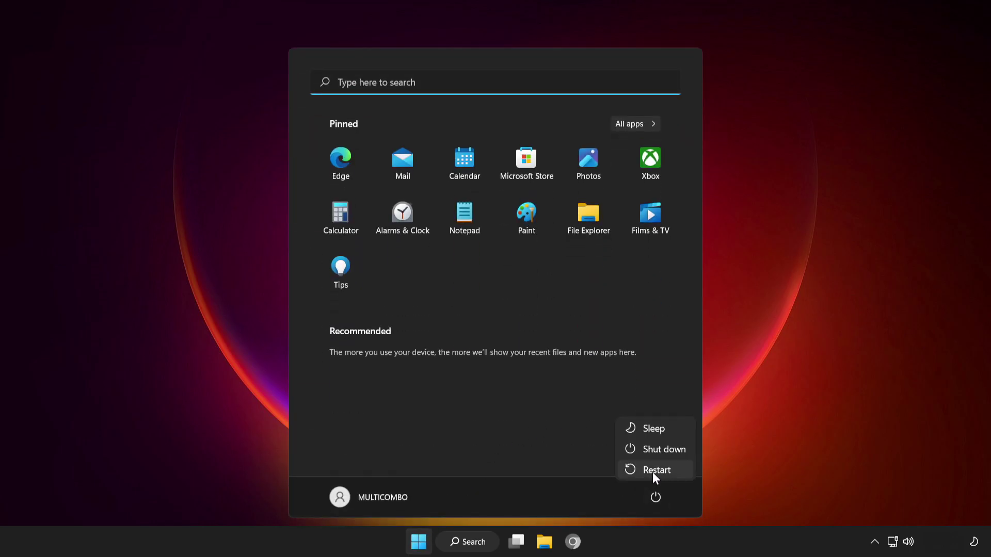